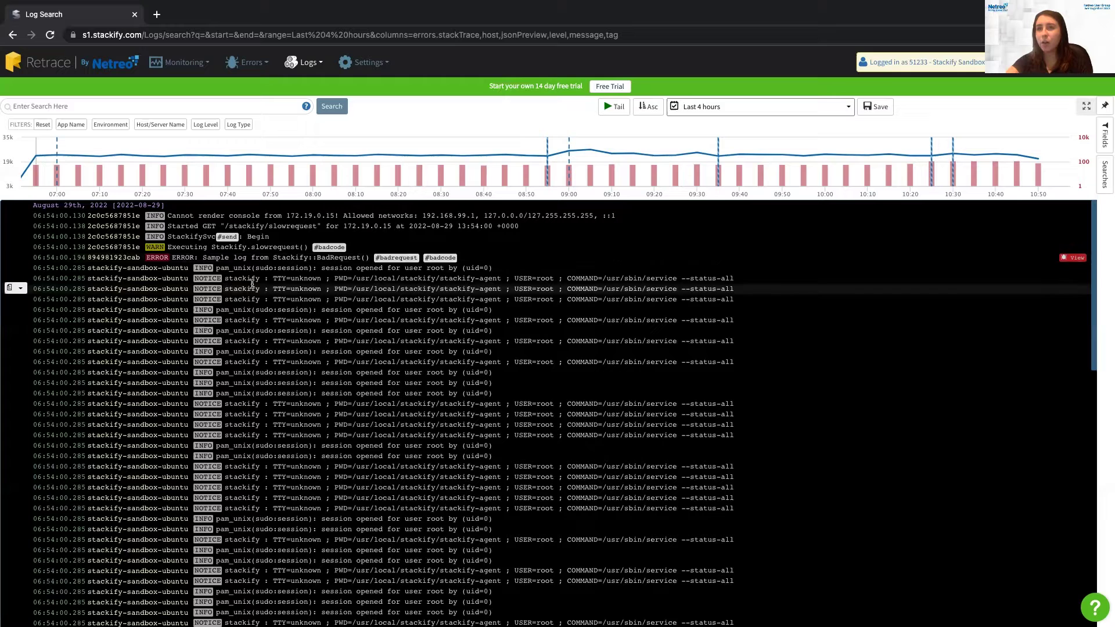
Filter the logs to the exampledotnetcore app and show the entries related to the first log line
left_click(67, 123)
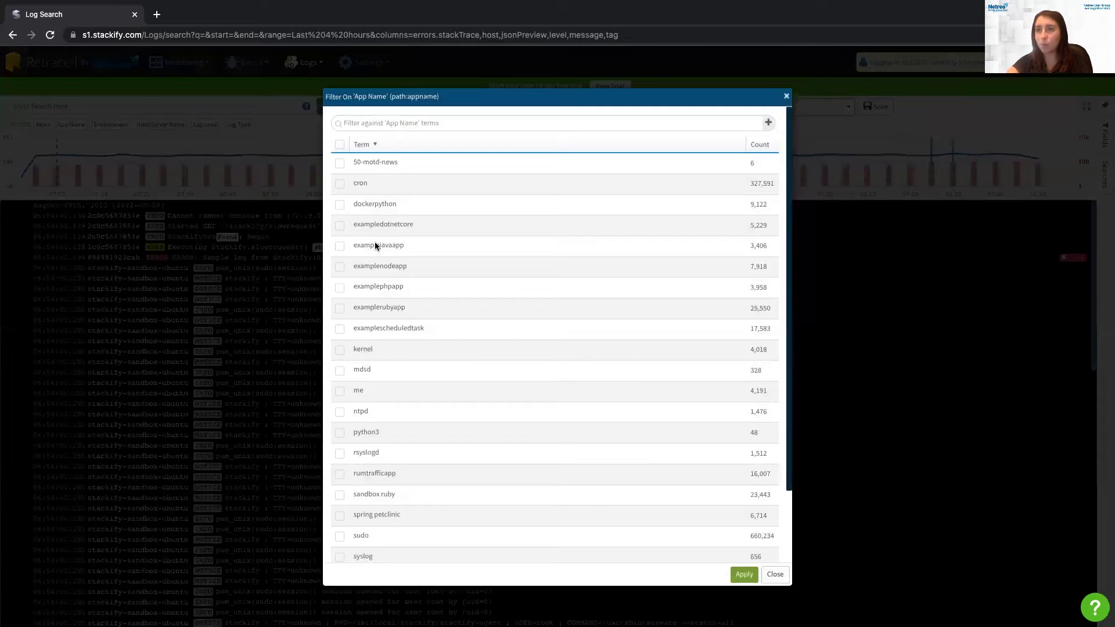
left_click(743, 575)
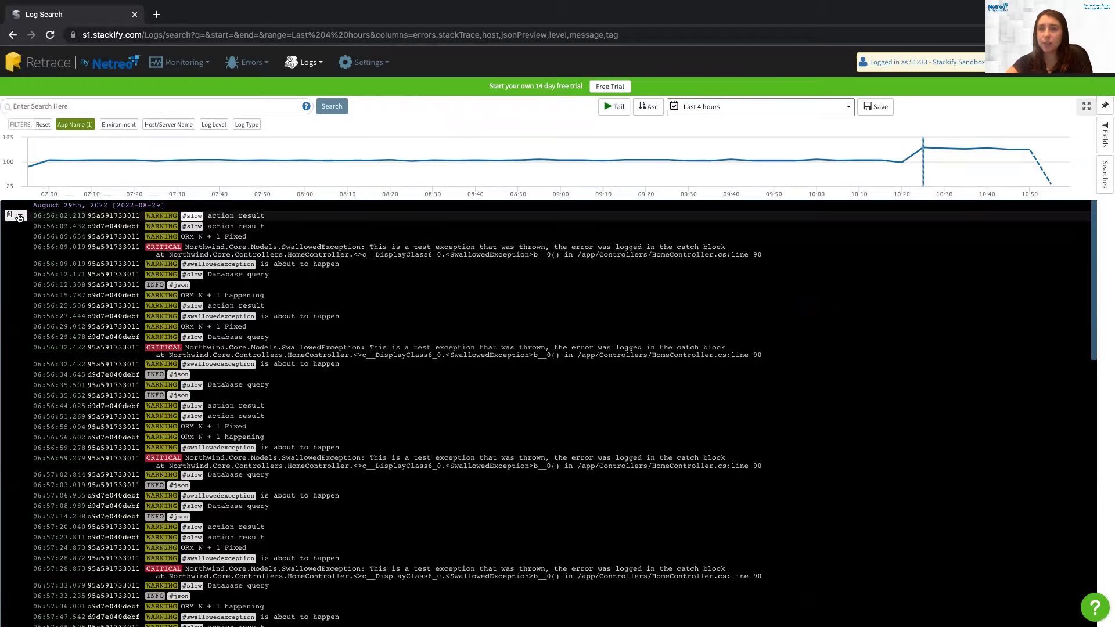
left_click(18, 216)
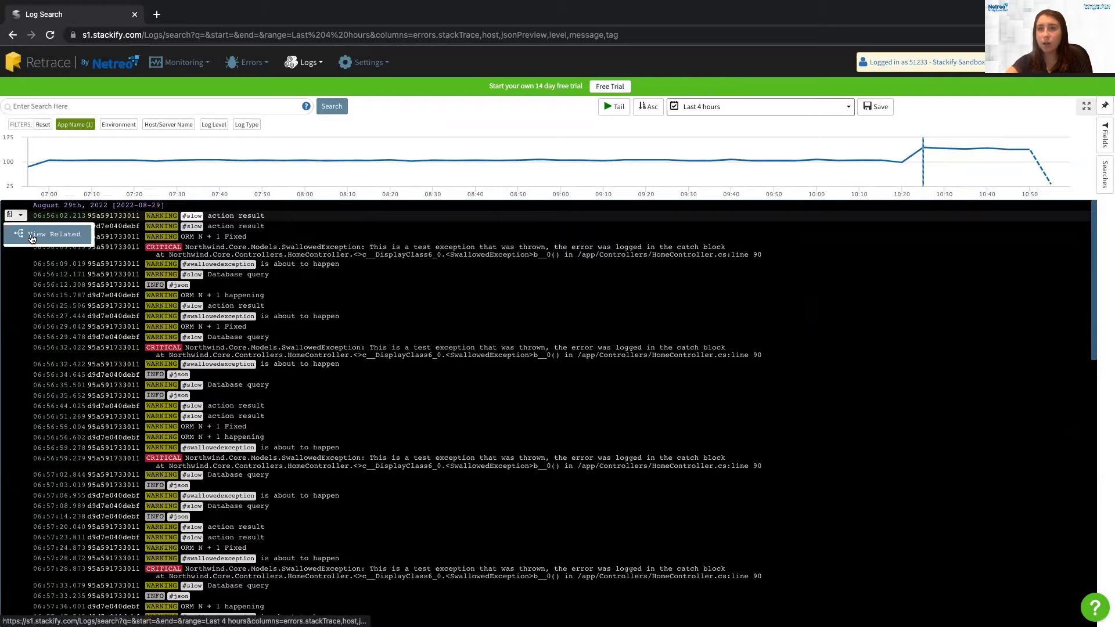
left_click(32, 234)
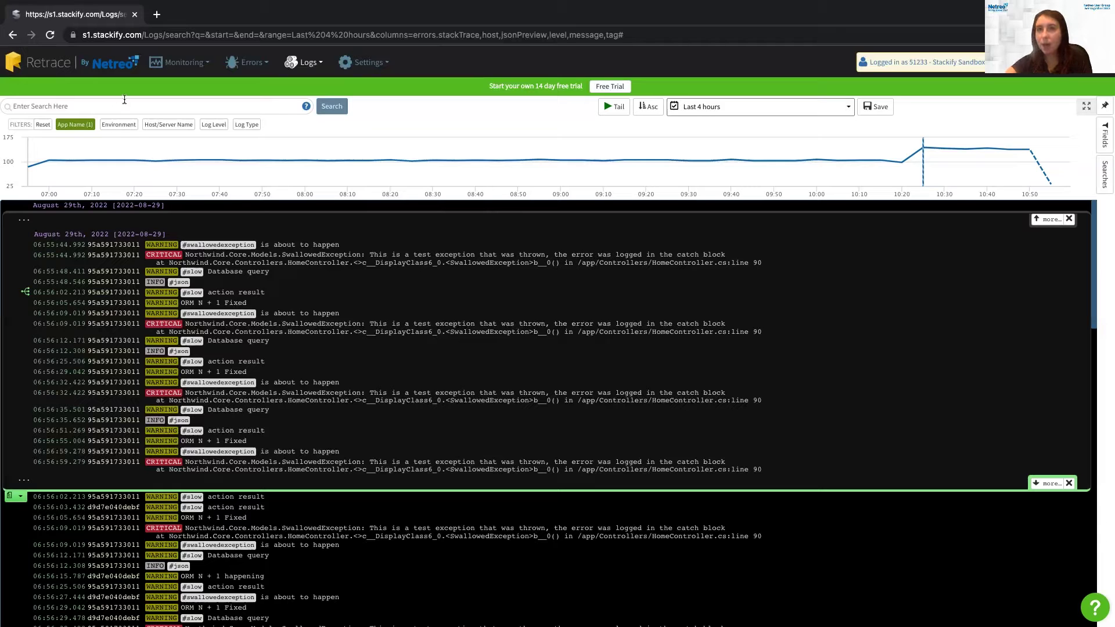
Review the App Name filter terms and reapply the filter with only exampledotnetcore selected
left_click(72, 123)
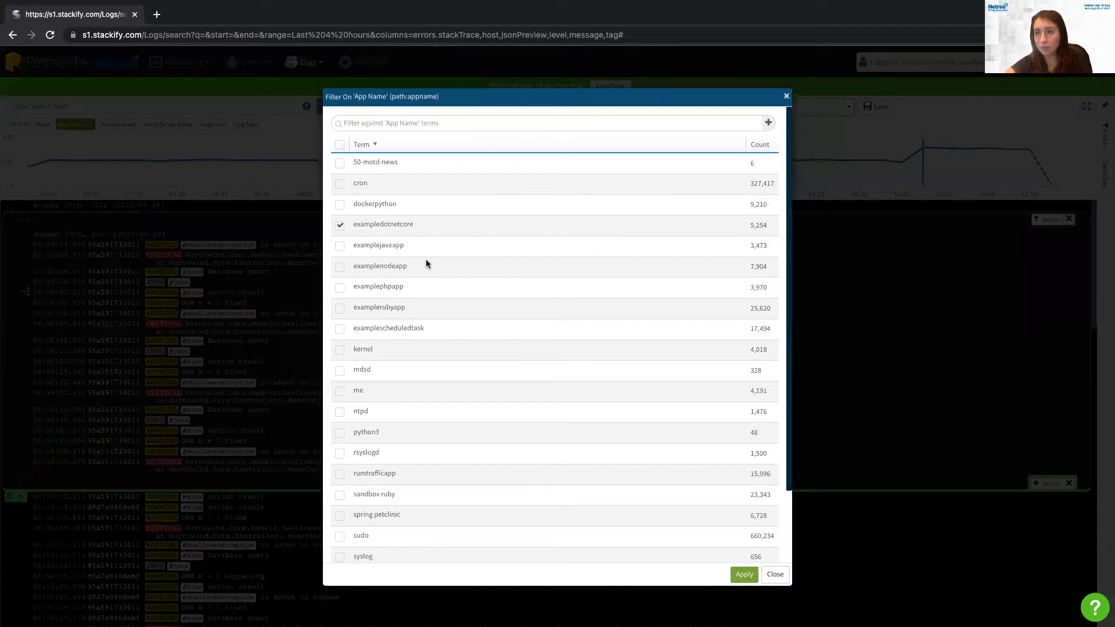
left_click(786, 97)
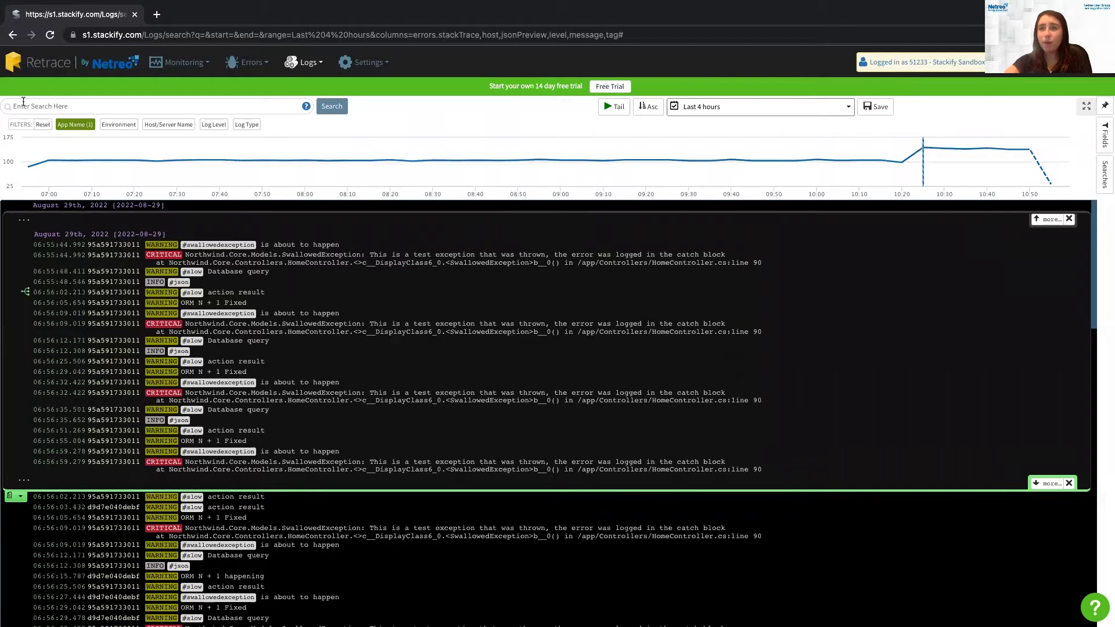
mouse_move(76, 127)
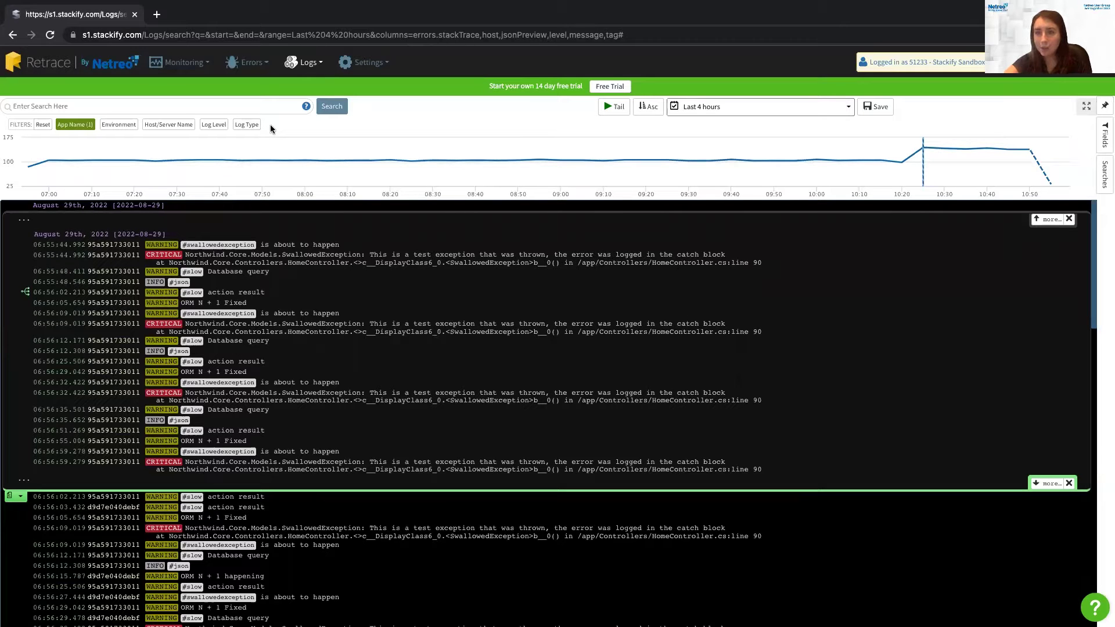
left_click(83, 126)
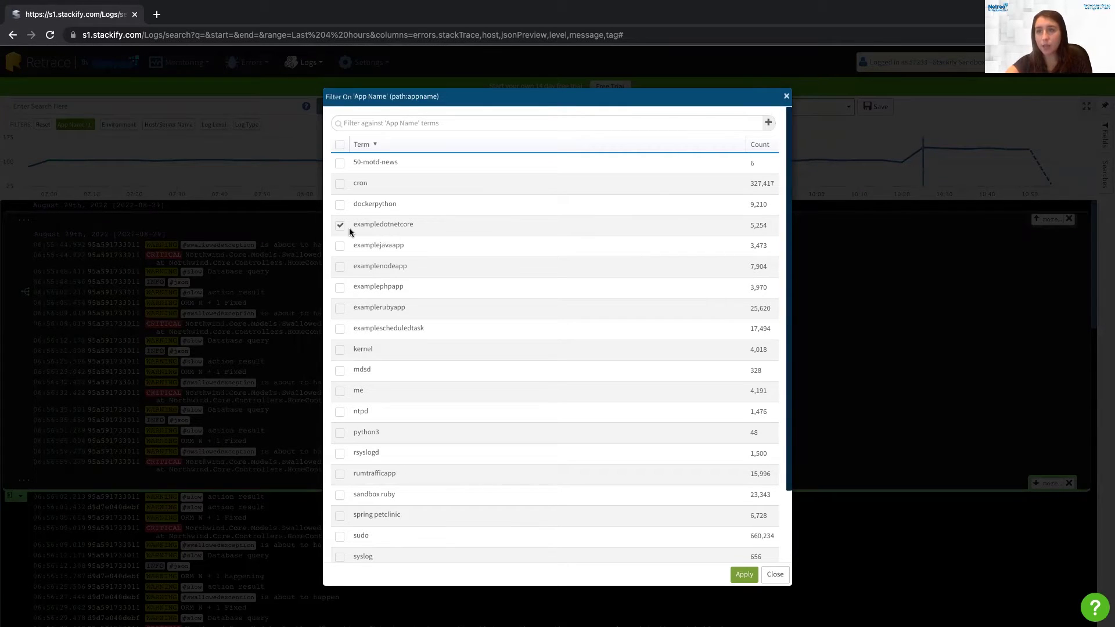
left_click(744, 576)
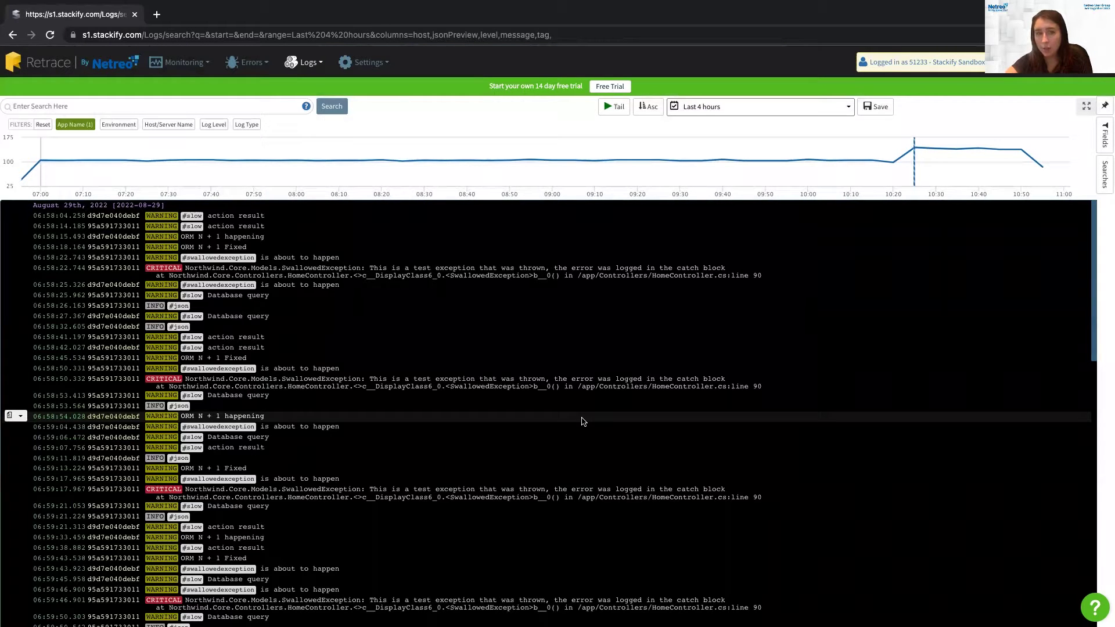
Check the Environment filter's terms, and add examplescheduledtask, spring petclinic and webapp2 to the App Name filter
left_click(119, 127)
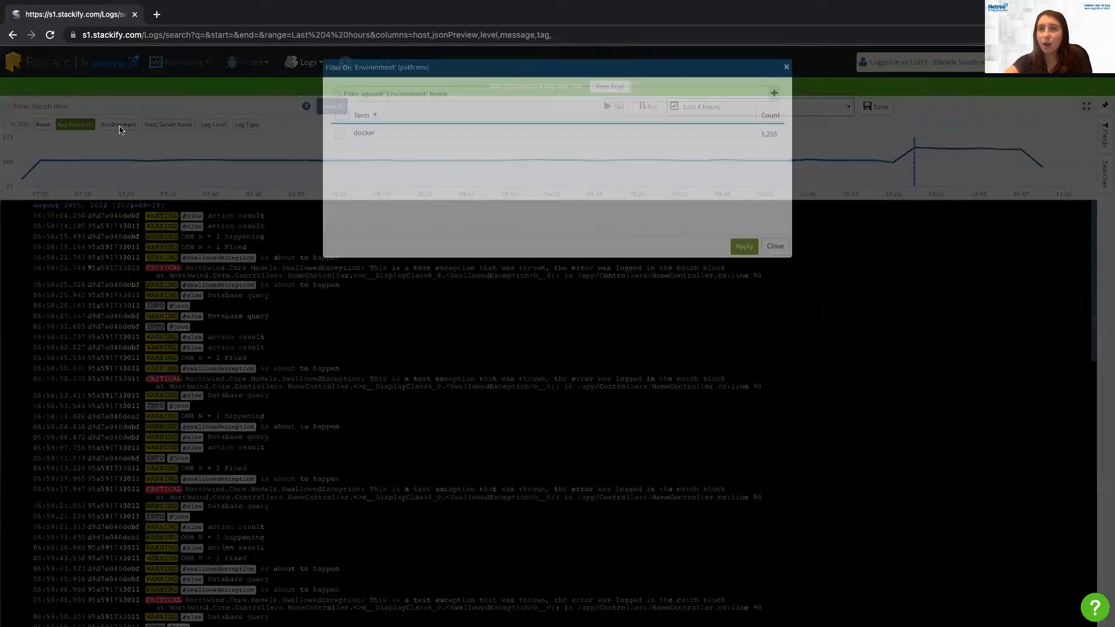
left_click(775, 275)
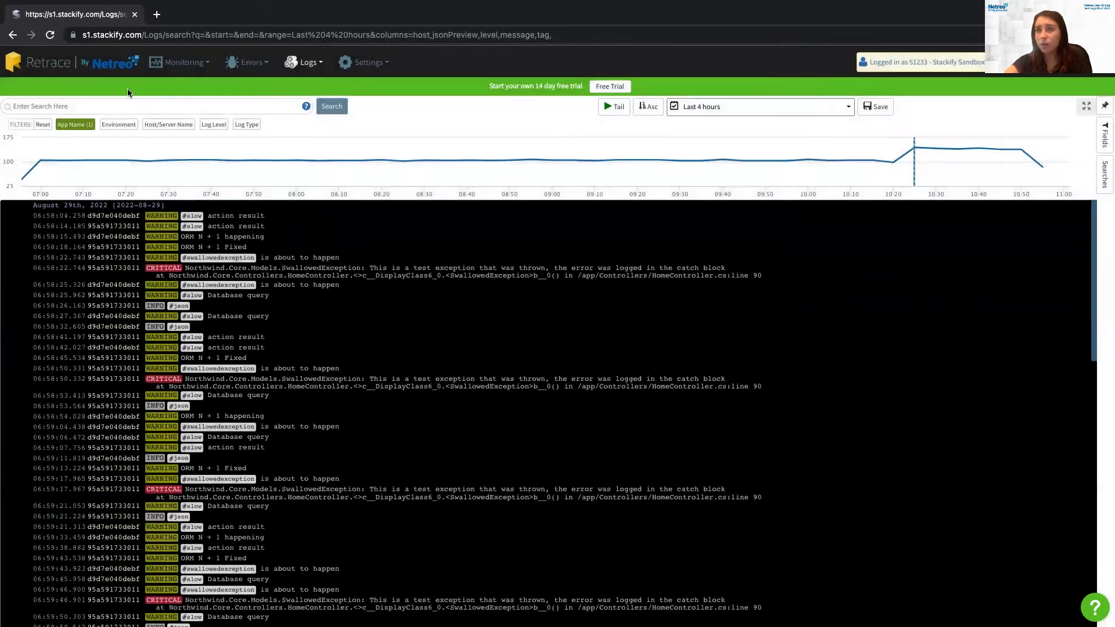
left_click(75, 127)
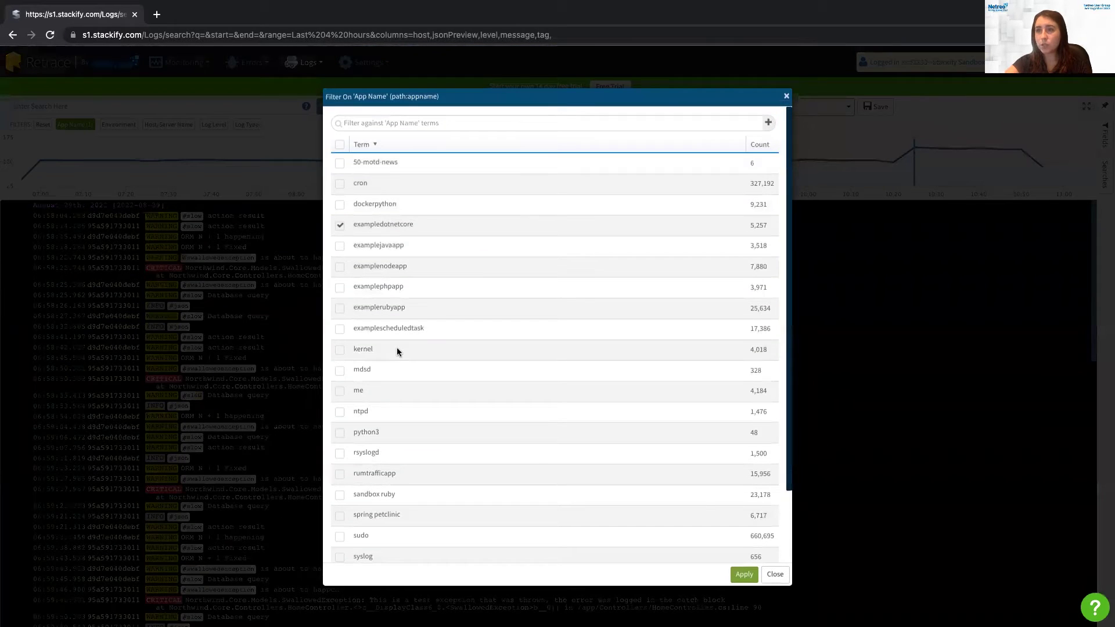
left_click(339, 329)
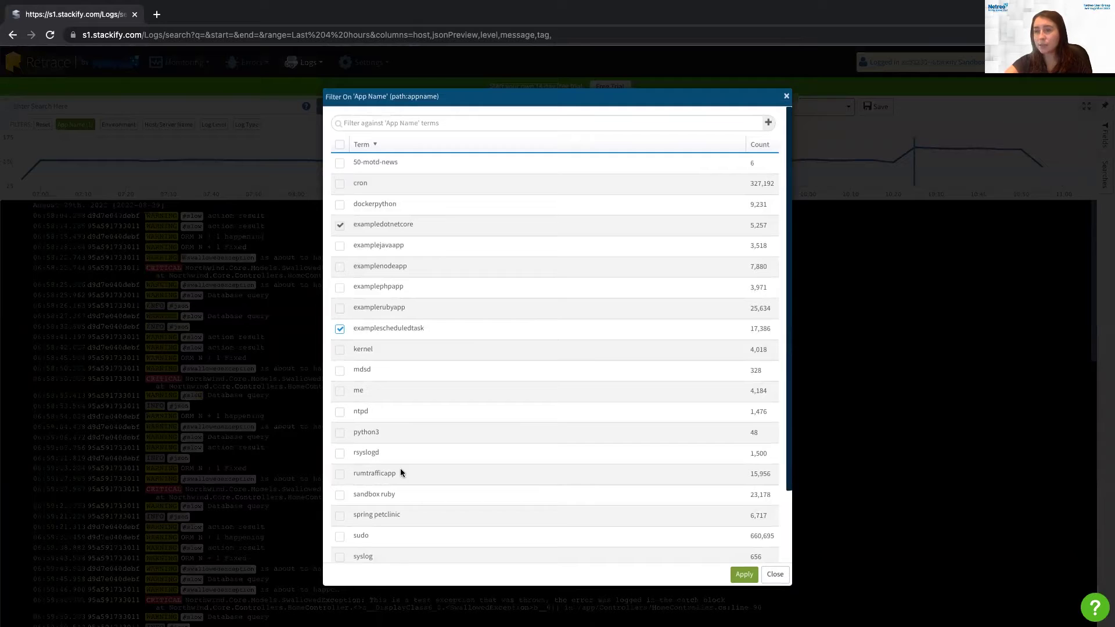
scroll(399, 468, "down", 3)
left_click(340, 431)
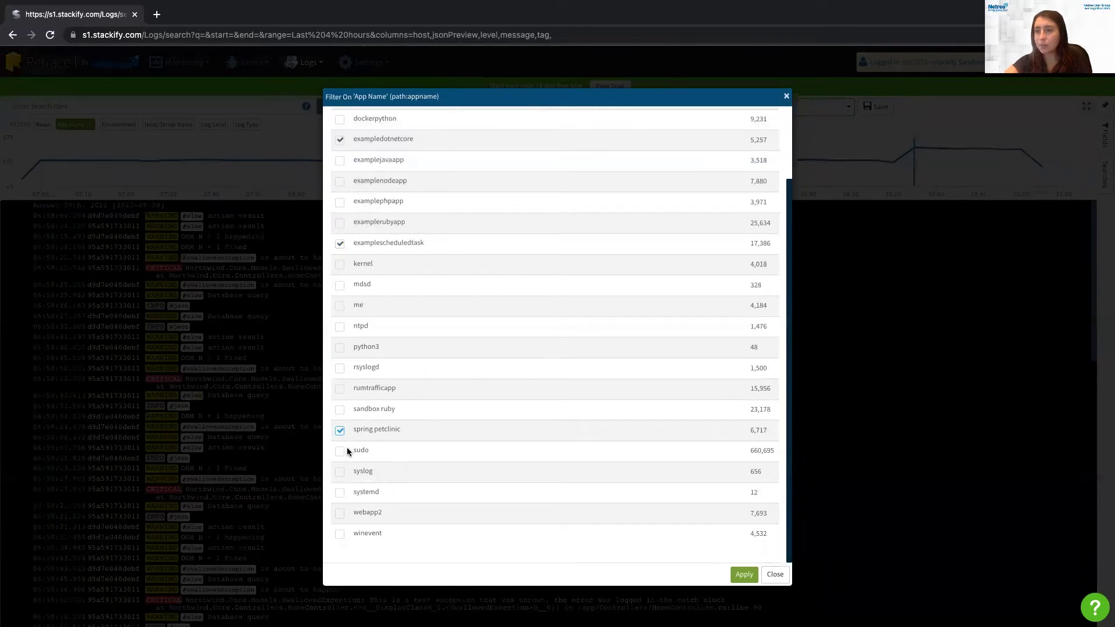
left_click(340, 513)
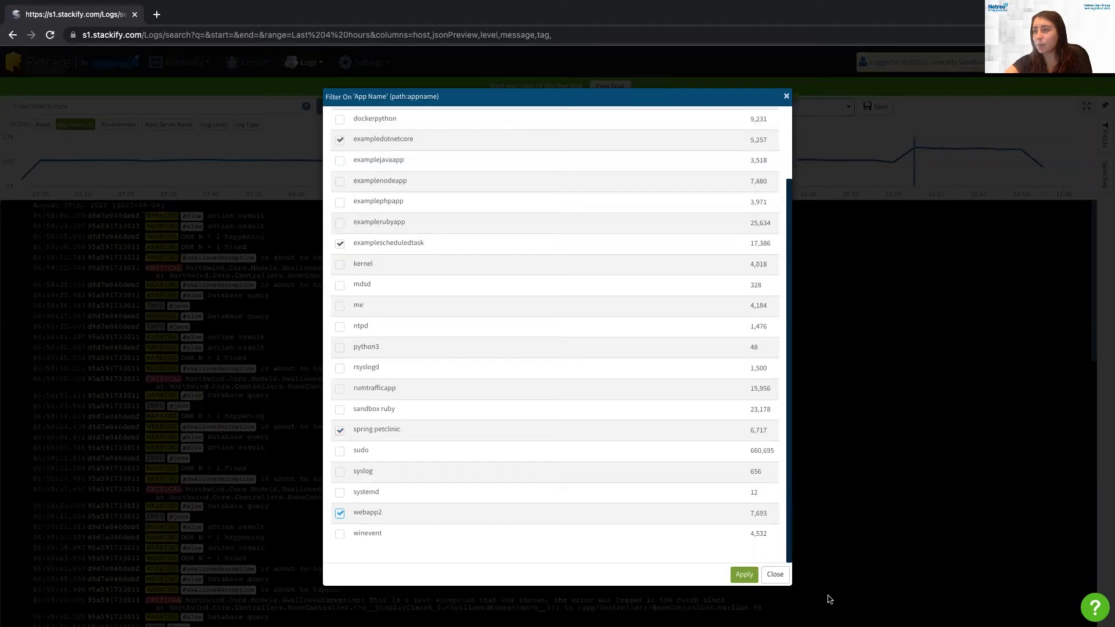
left_click(745, 574)
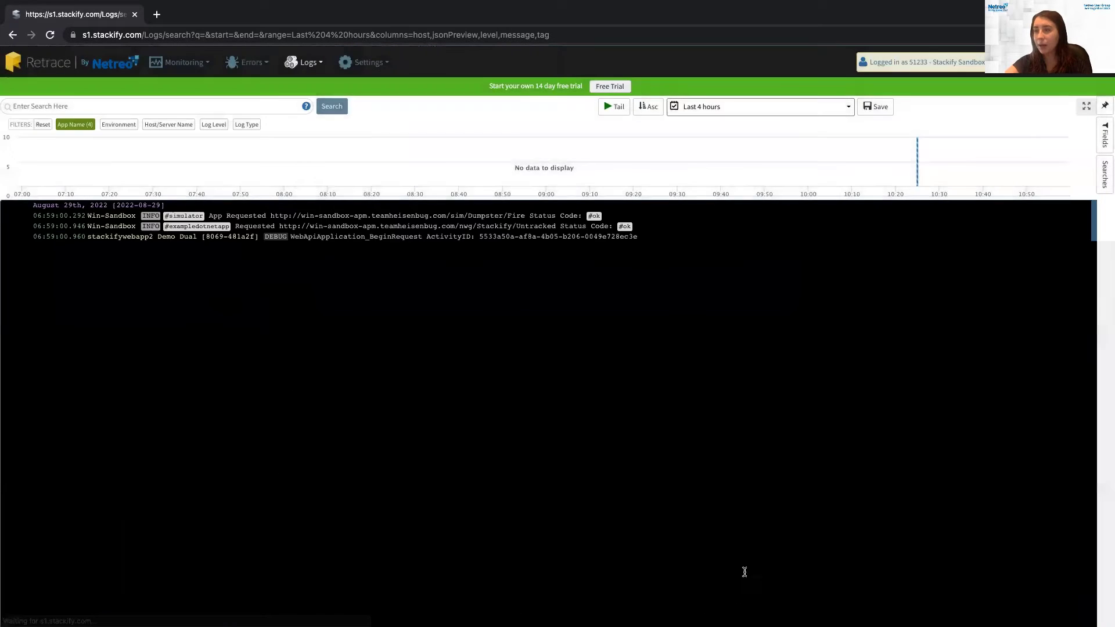
Filter the logs of the selected apps to the sandbox environment
left_click(119, 127)
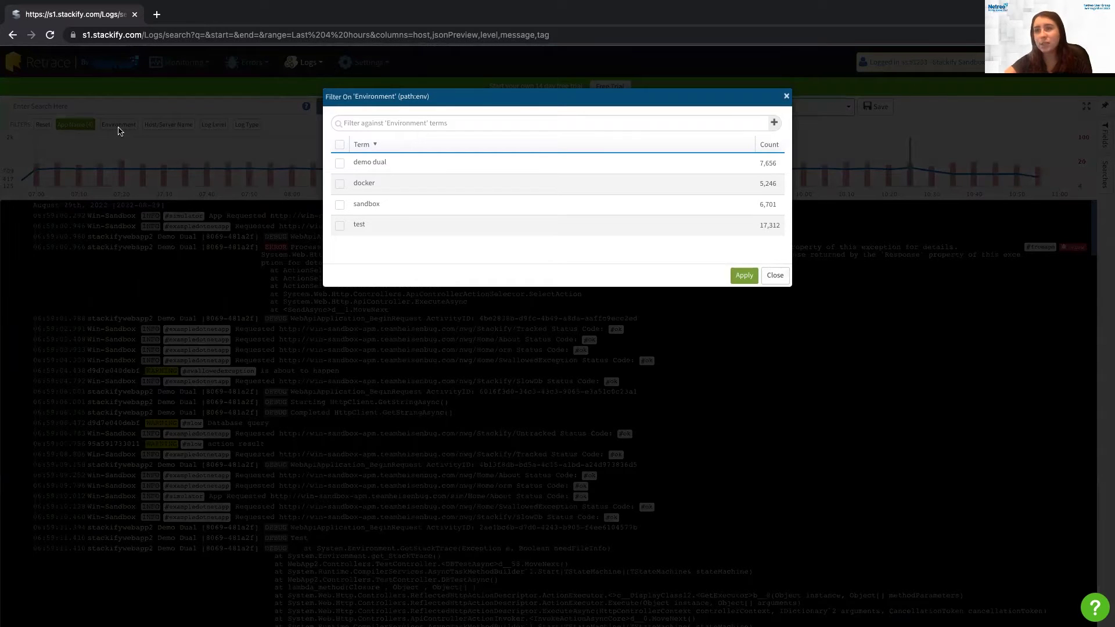
left_click(340, 205)
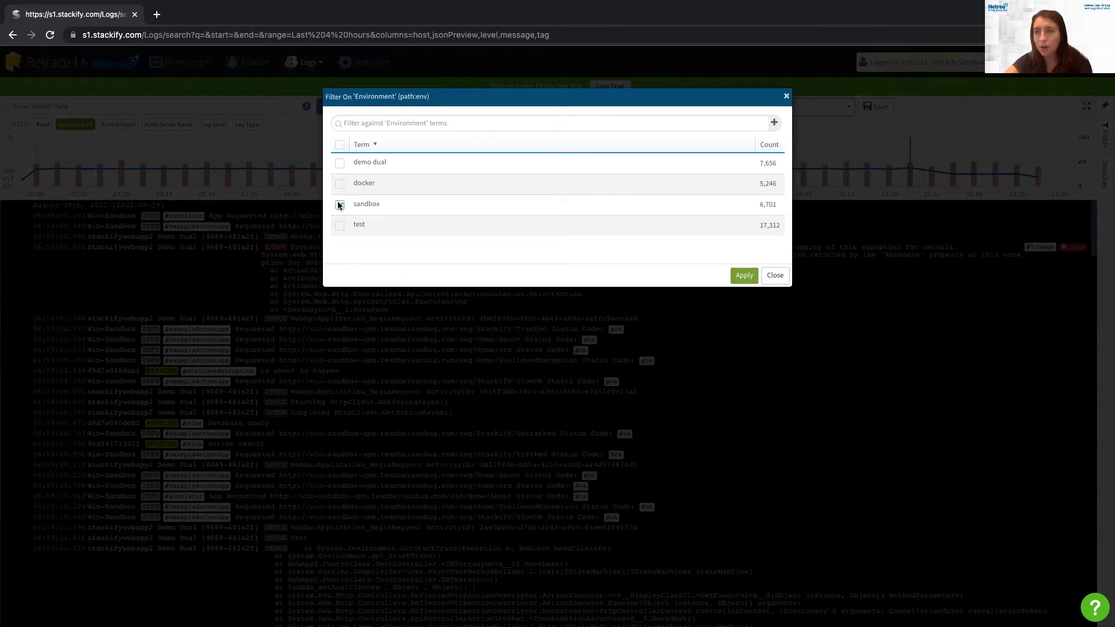
left_click(745, 278)
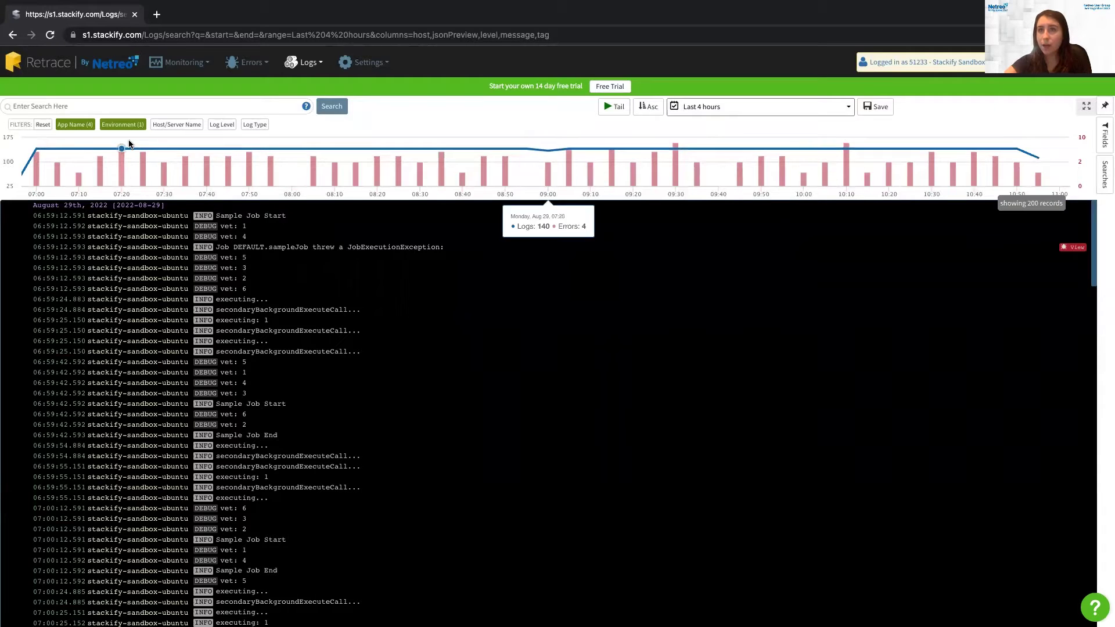
Clear all log filters and filter the logs to the WARNING log level
left_click(44, 127)
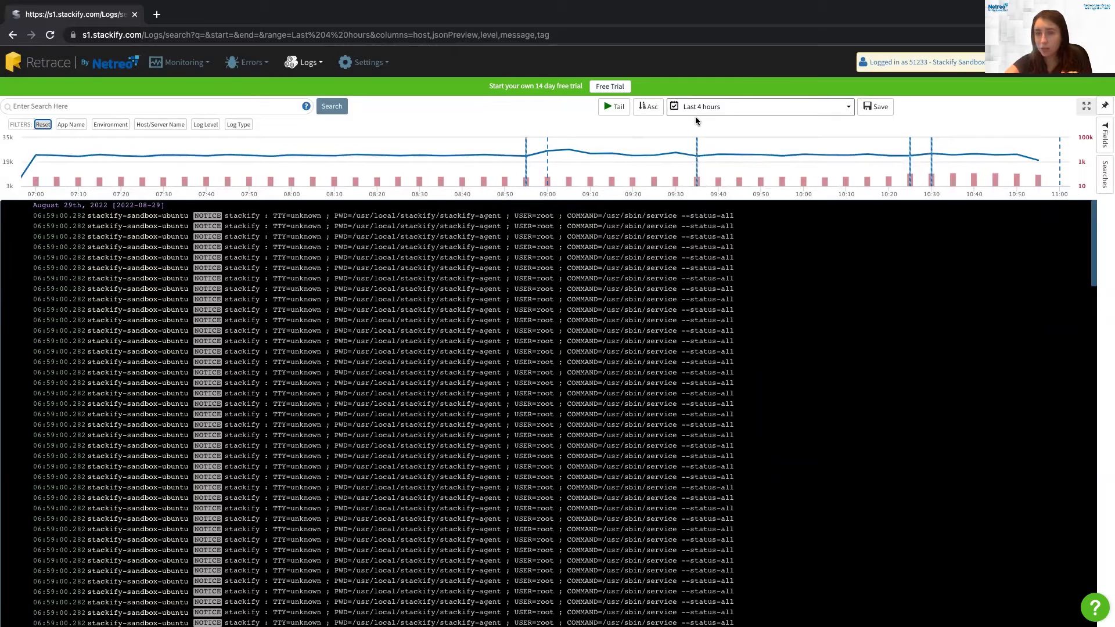
left_click(209, 125)
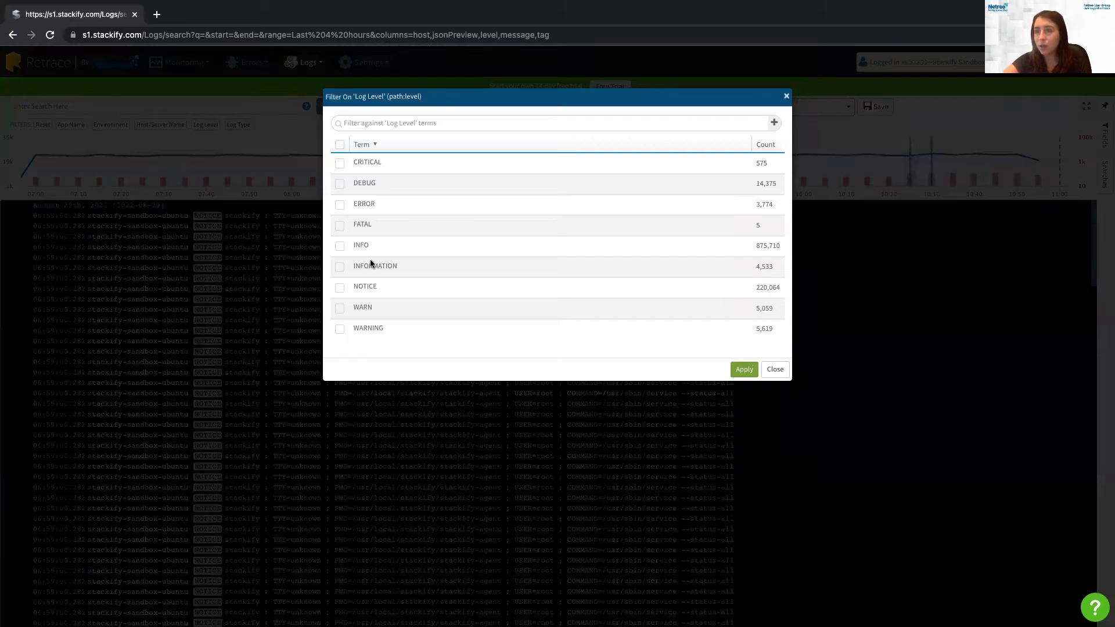
left_click(340, 329)
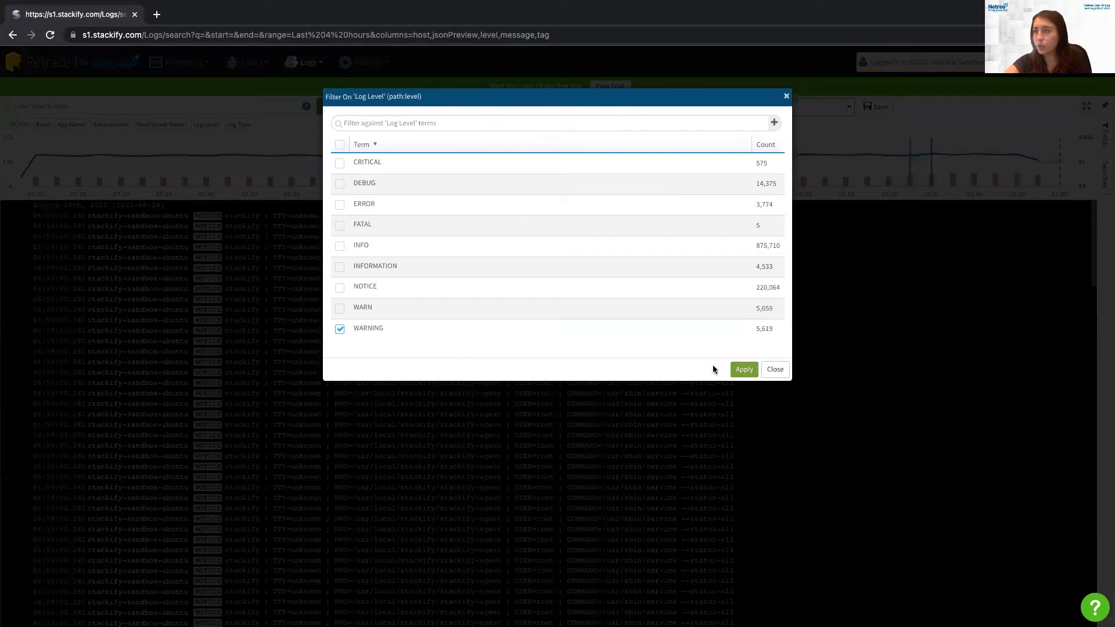
left_click(735, 371)
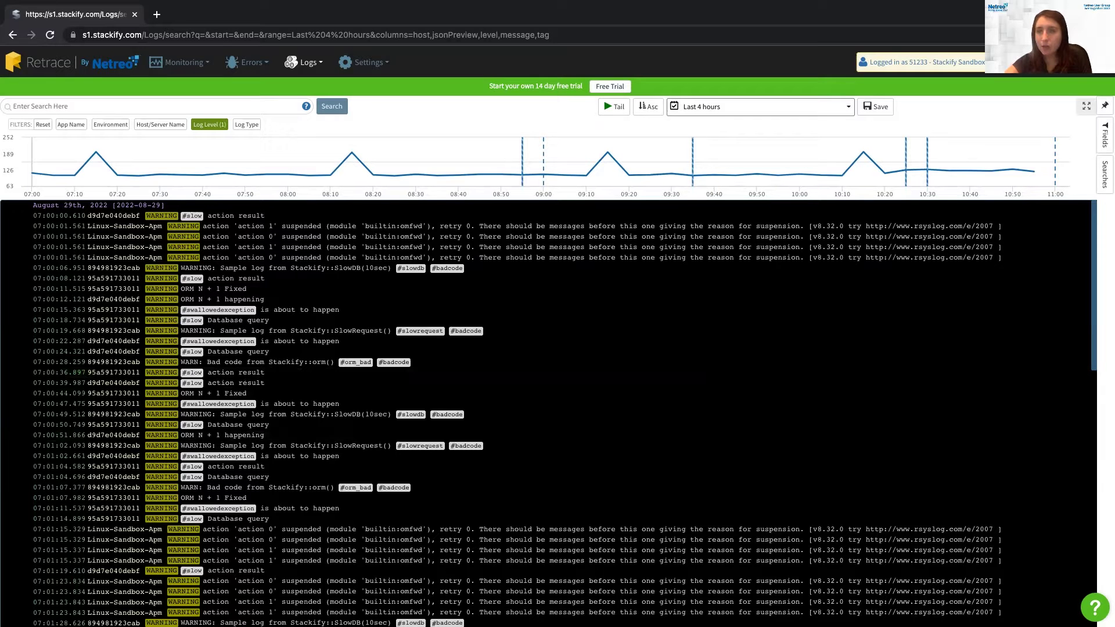
Check the terms offered by the Log Type filter without applying any, and reset all filters
left_click(246, 124)
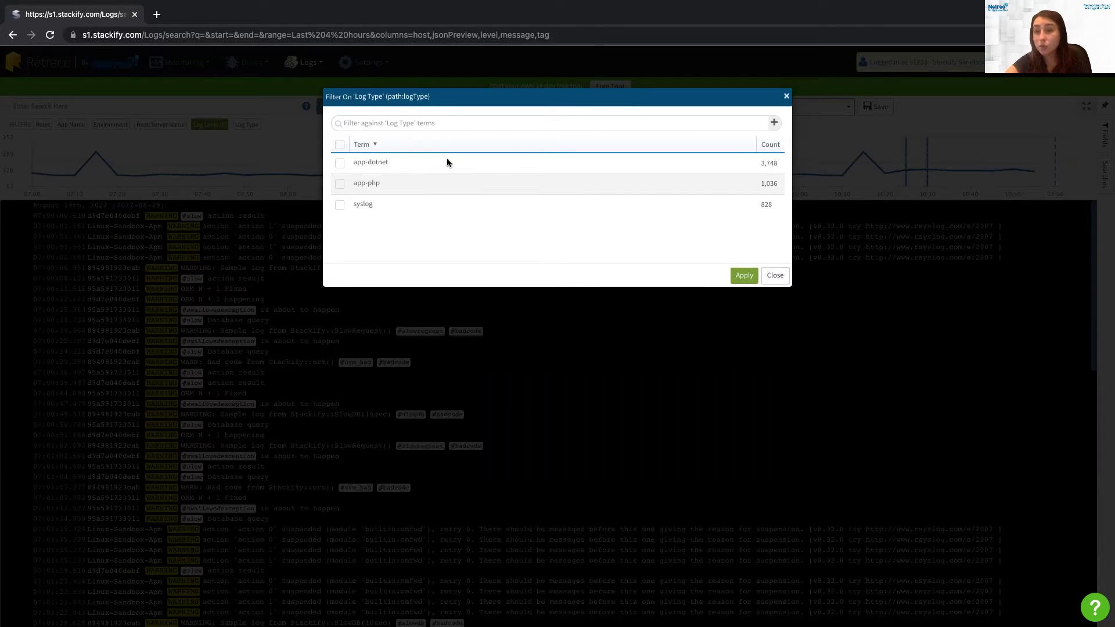
left_click(777, 277)
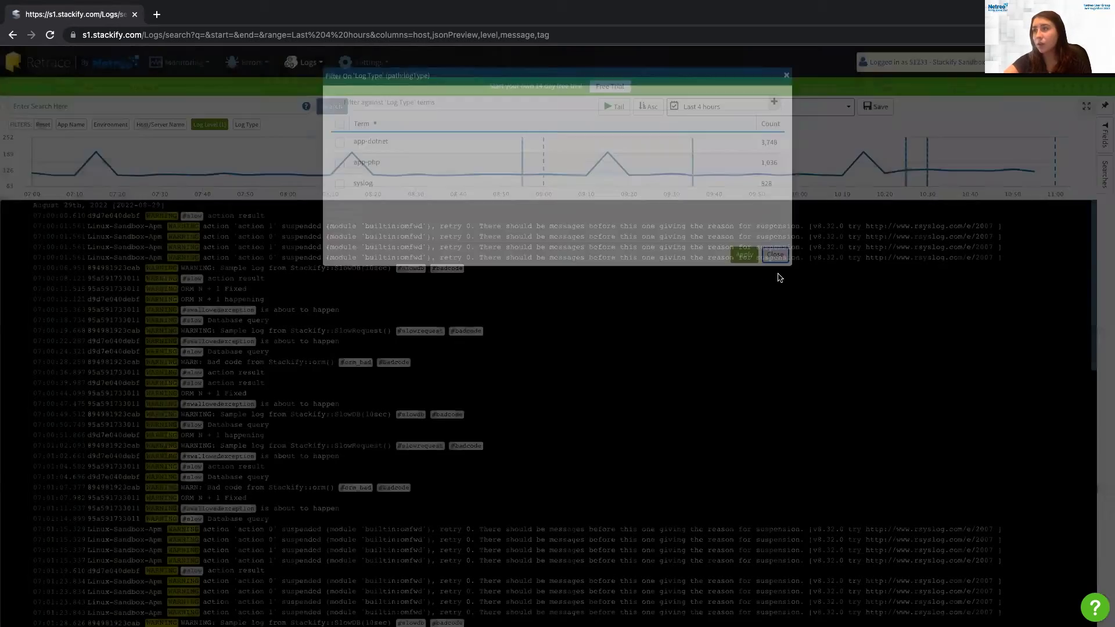
left_click(43, 123)
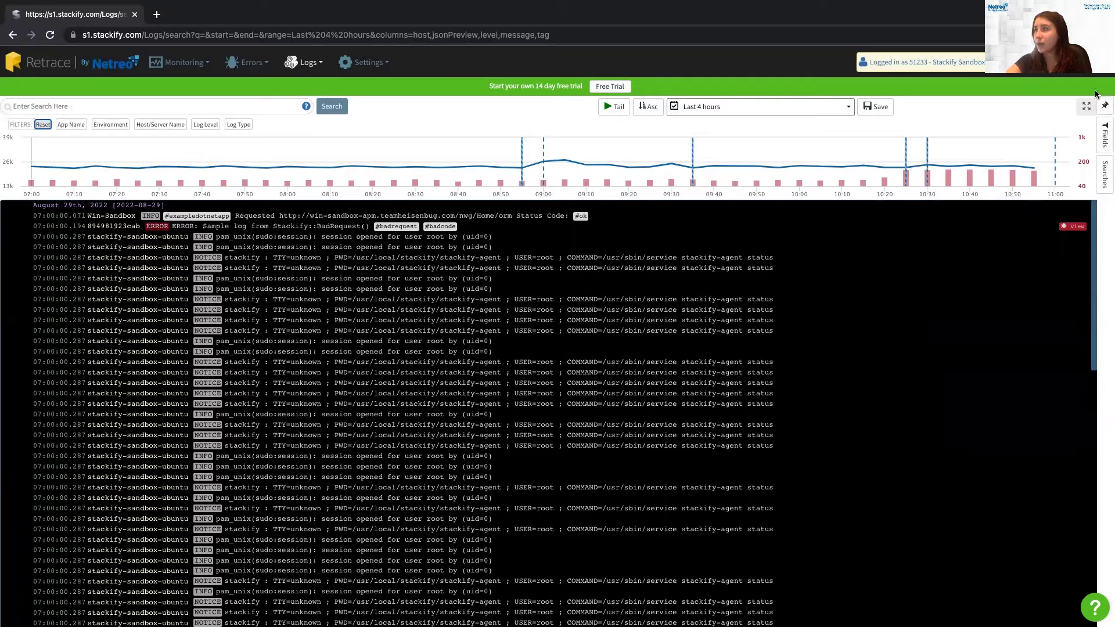
From the list of log fields, filter App Name to exampledotnetcore, examplejavaapp, examplenodeapp and examplephpapp
left_click(1102, 146)
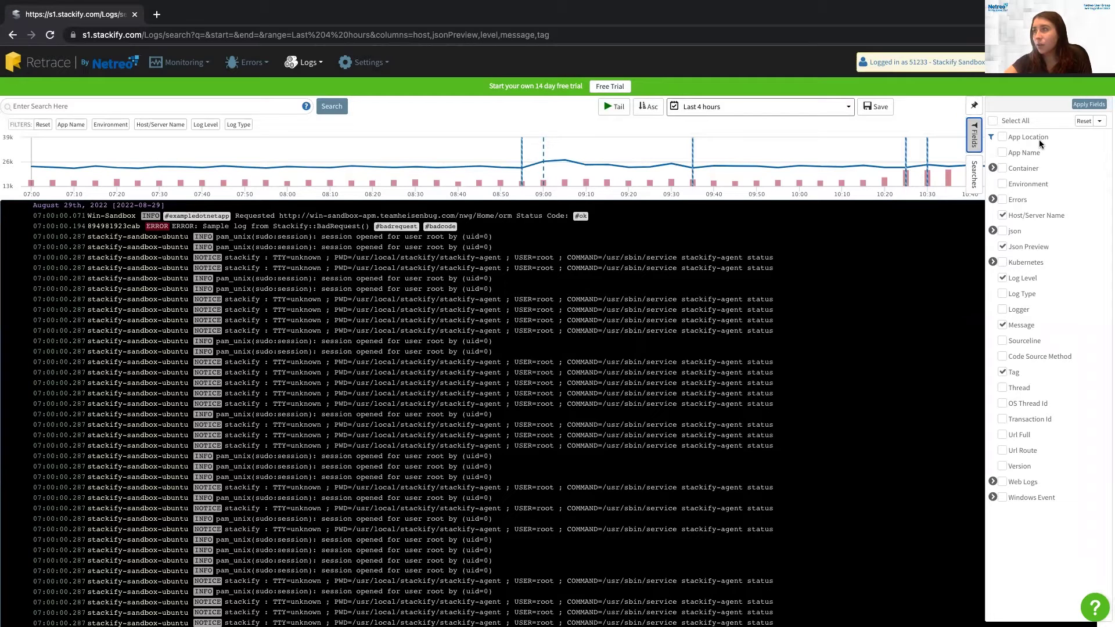
left_click(992, 154)
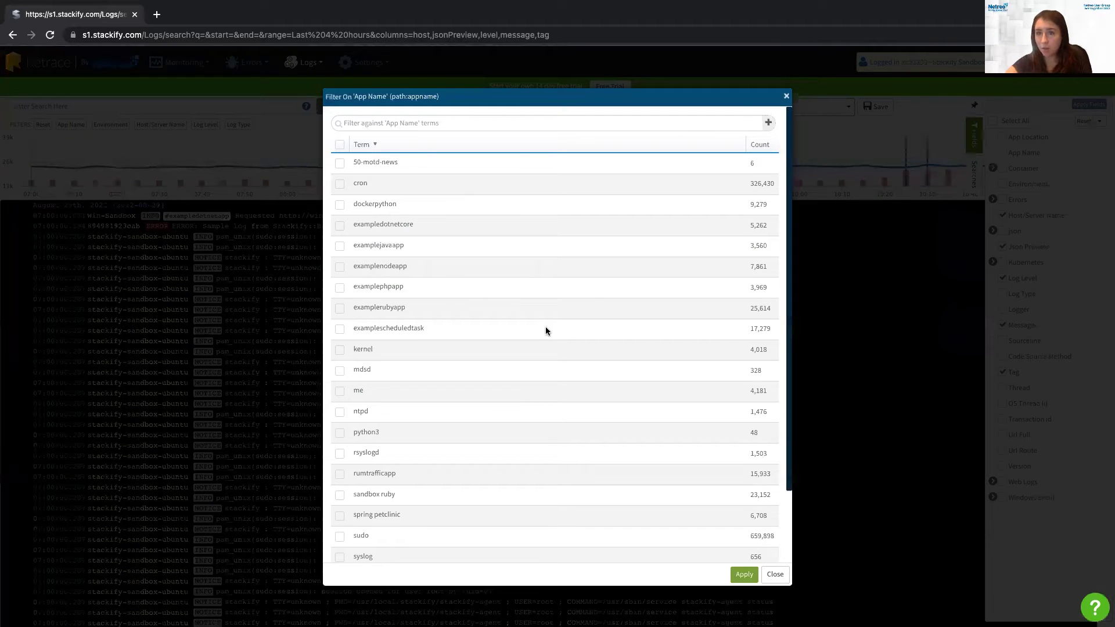
left_click(339, 226)
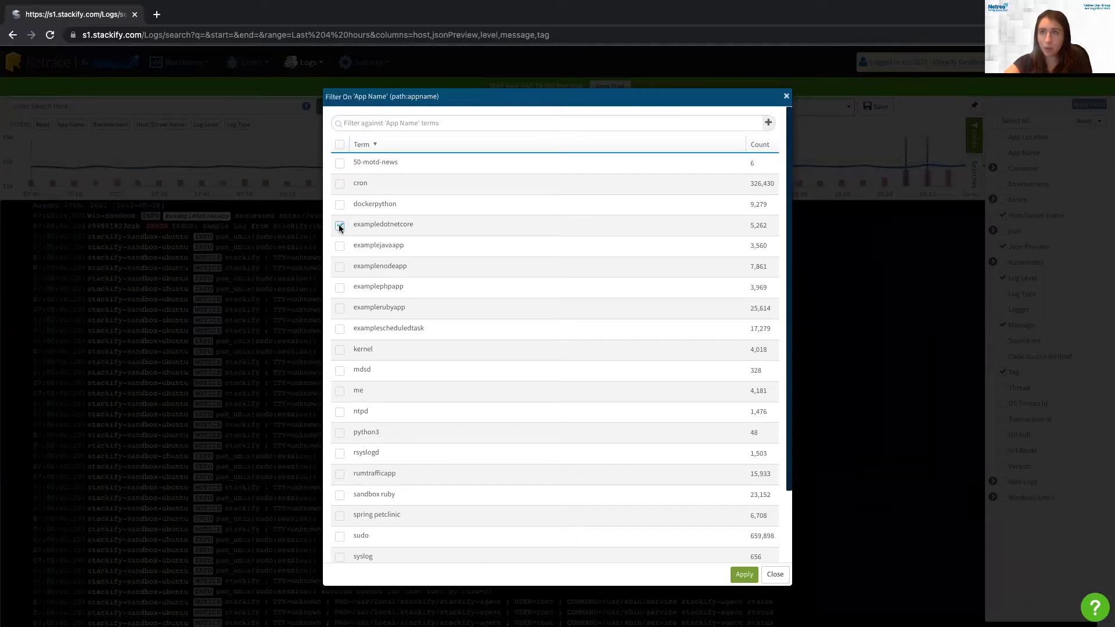
left_click(340, 246)
left_click(340, 266)
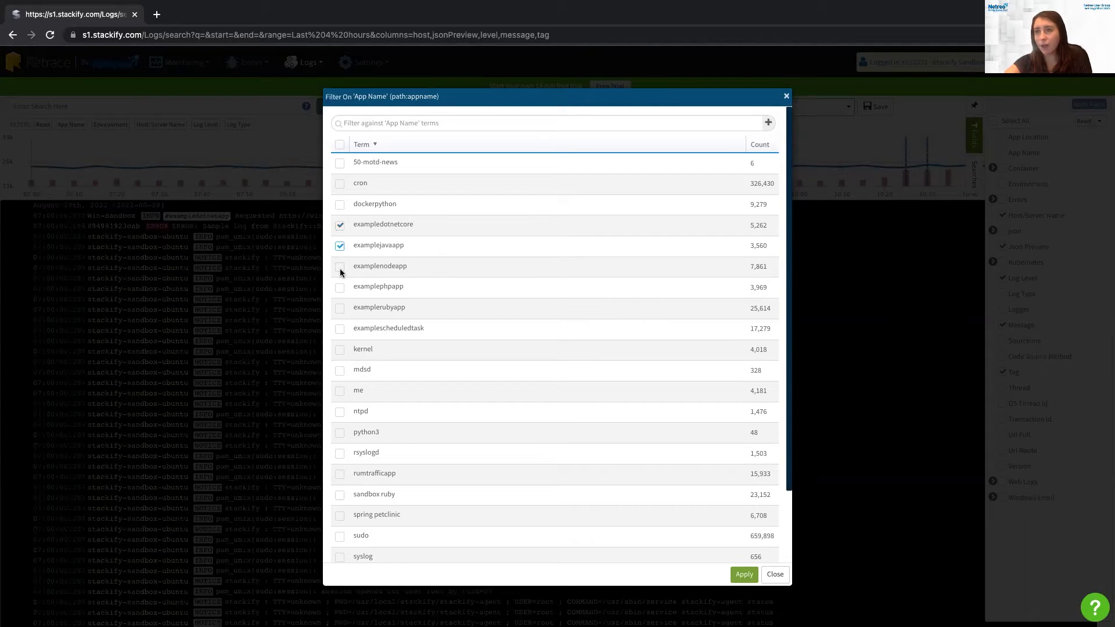
left_click(340, 287)
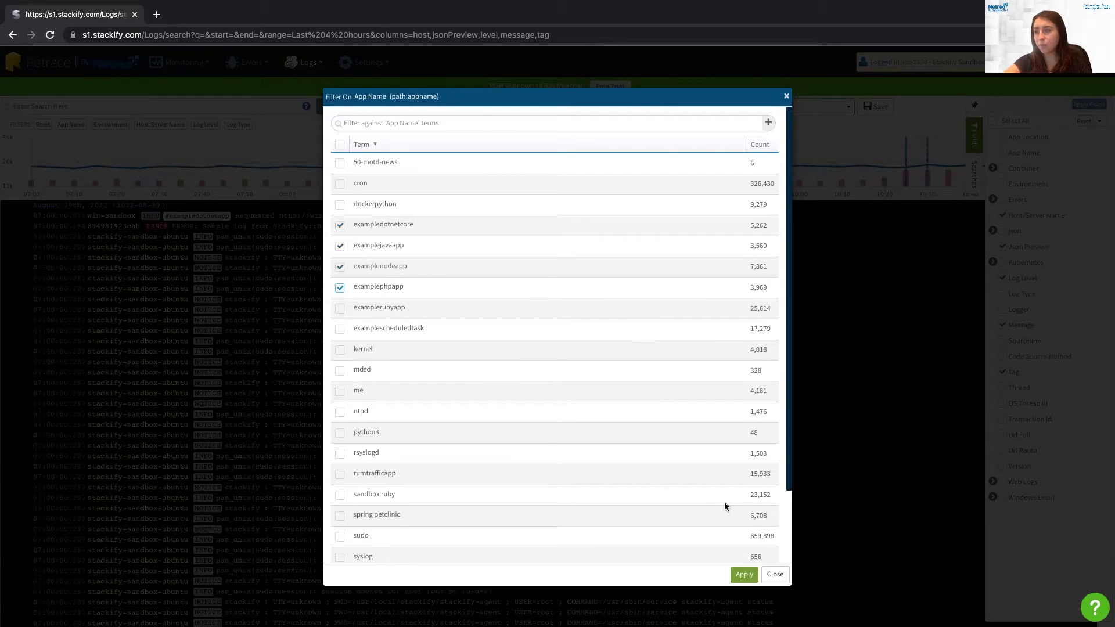
left_click(744, 574)
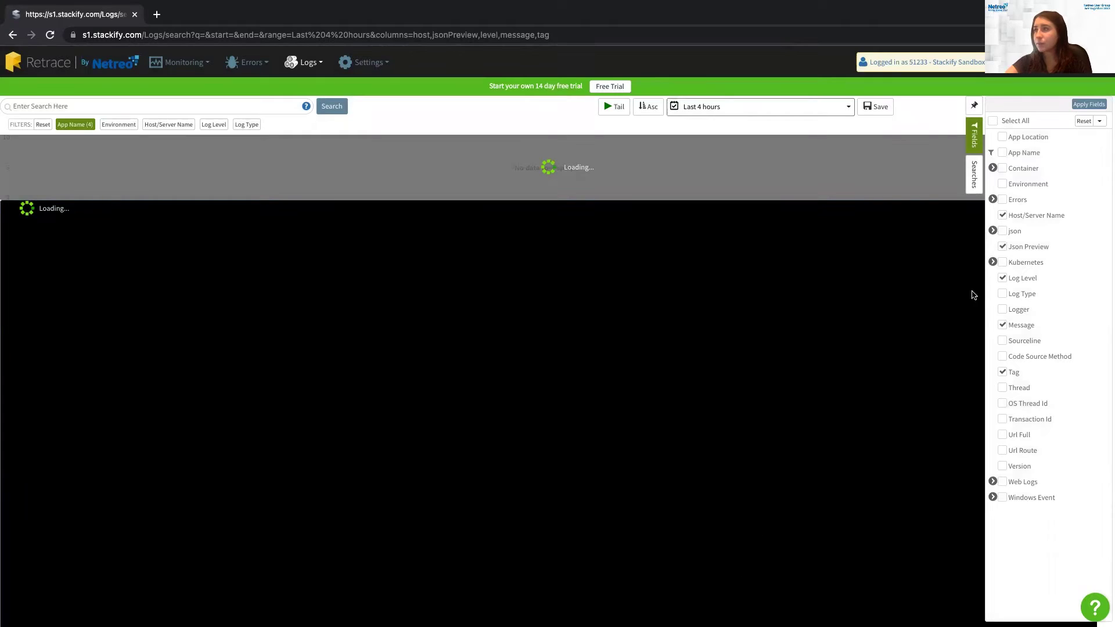
Examine the sub-fields available under the Errors and Kubernetes log fields
left_click(994, 200)
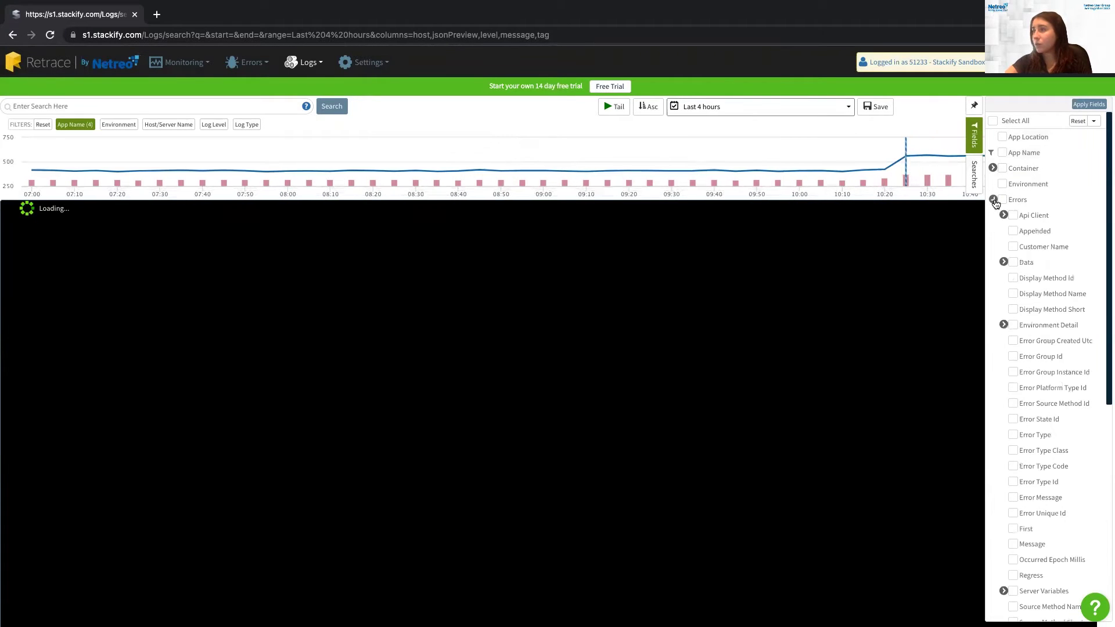
left_click(993, 200)
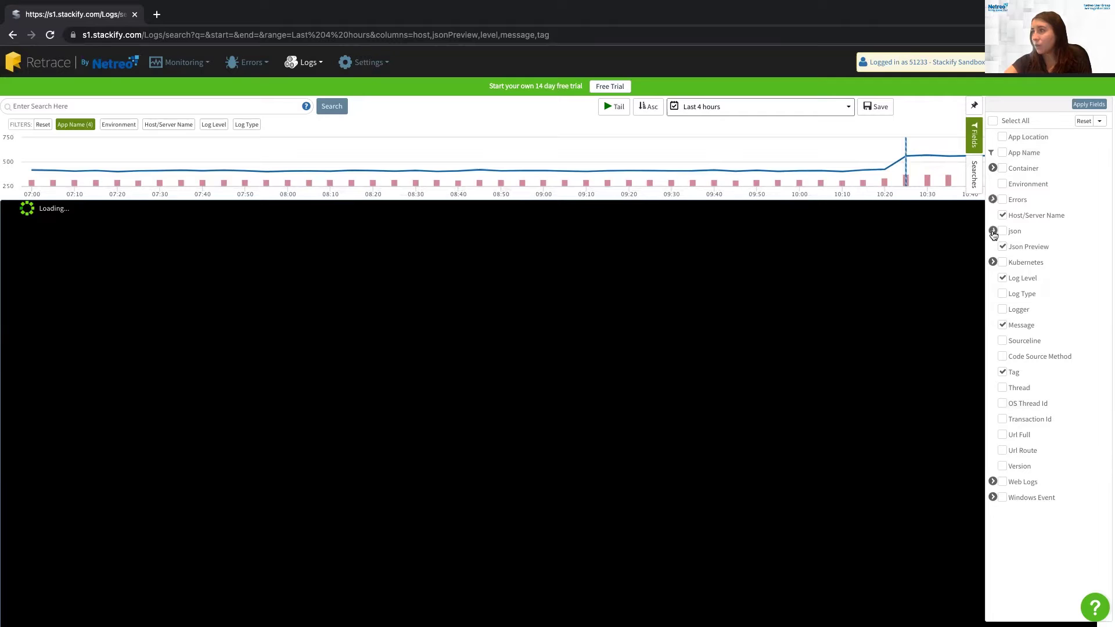
left_click(993, 263)
left_click(993, 263)
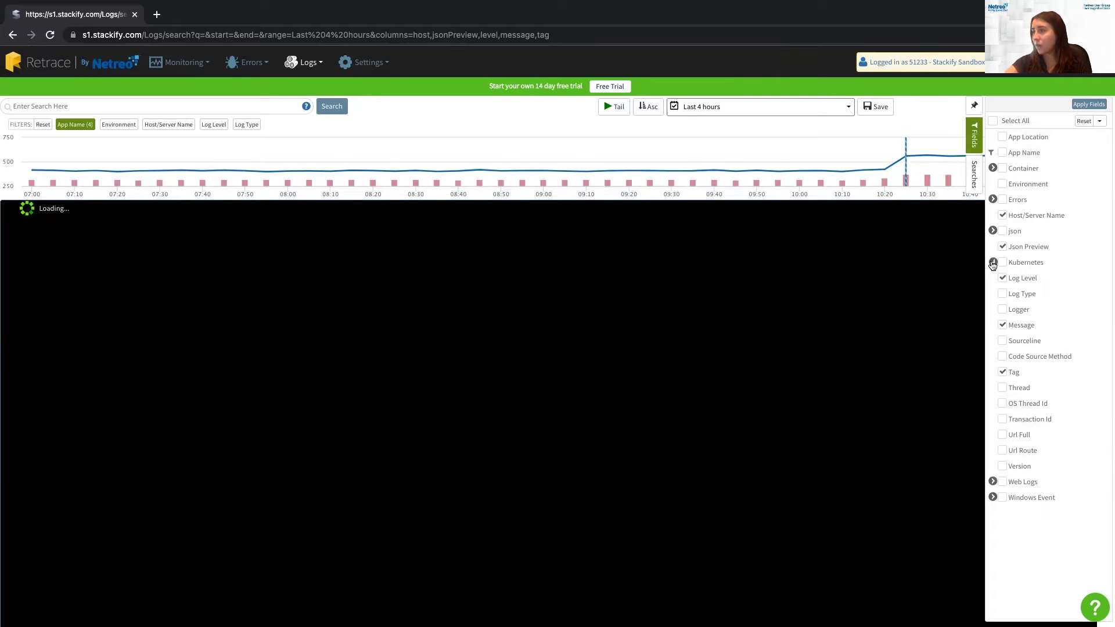
Examine the sub-fields available under the Web Logs field
left_click(994, 482)
scroll(1041, 548, "down", 4)
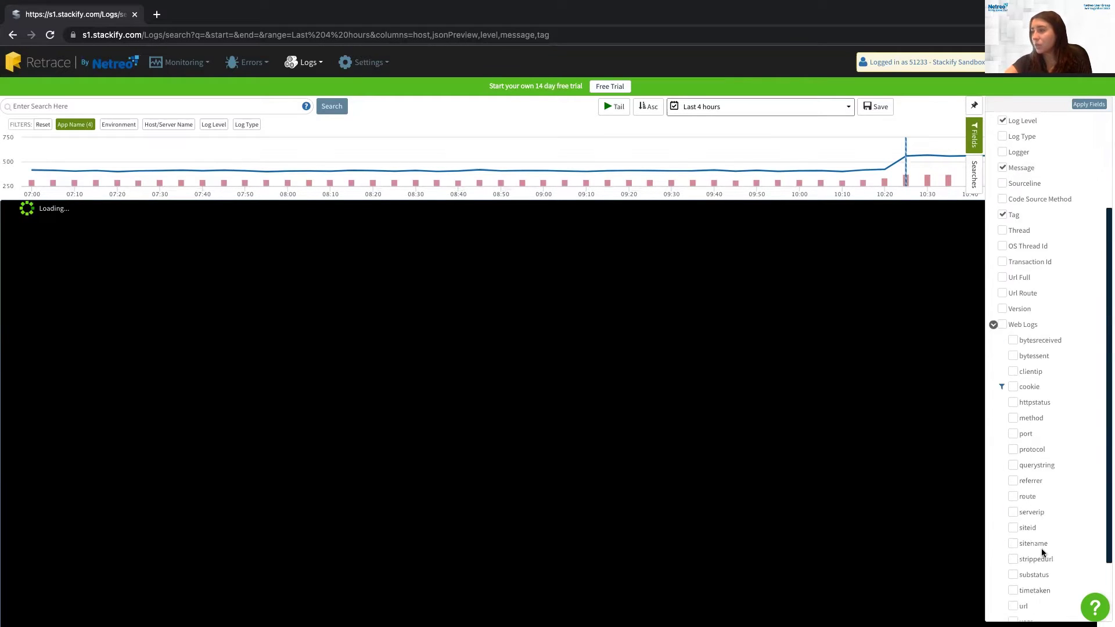
scroll(1041, 548, "up", 4)
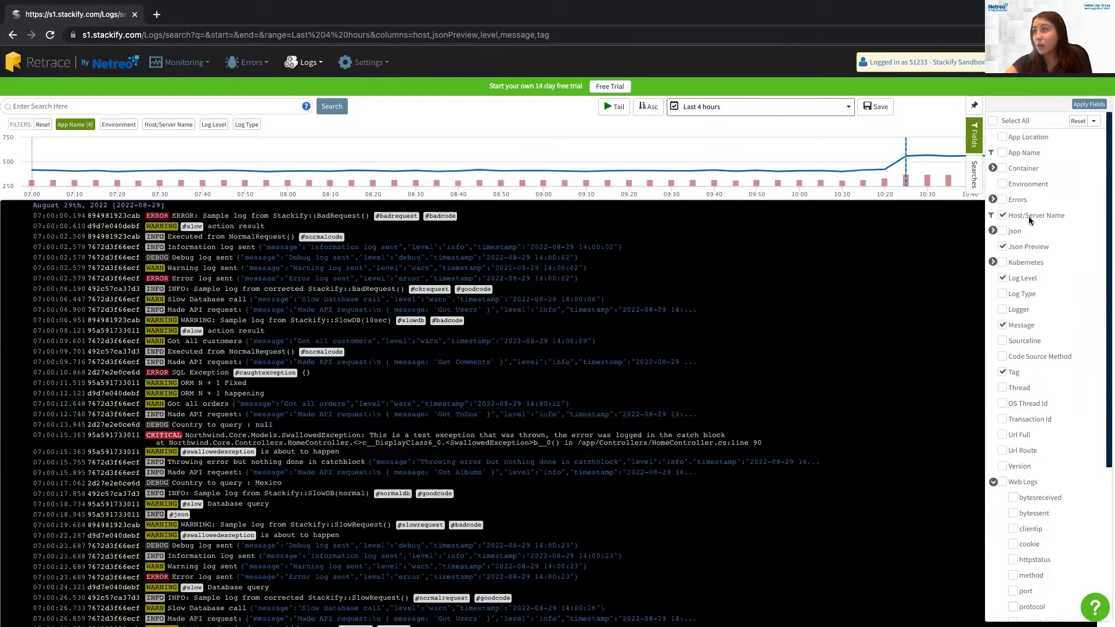
Reset the field selection and all log filters, and close the list of log fields
left_click(1078, 121)
left_click(44, 126)
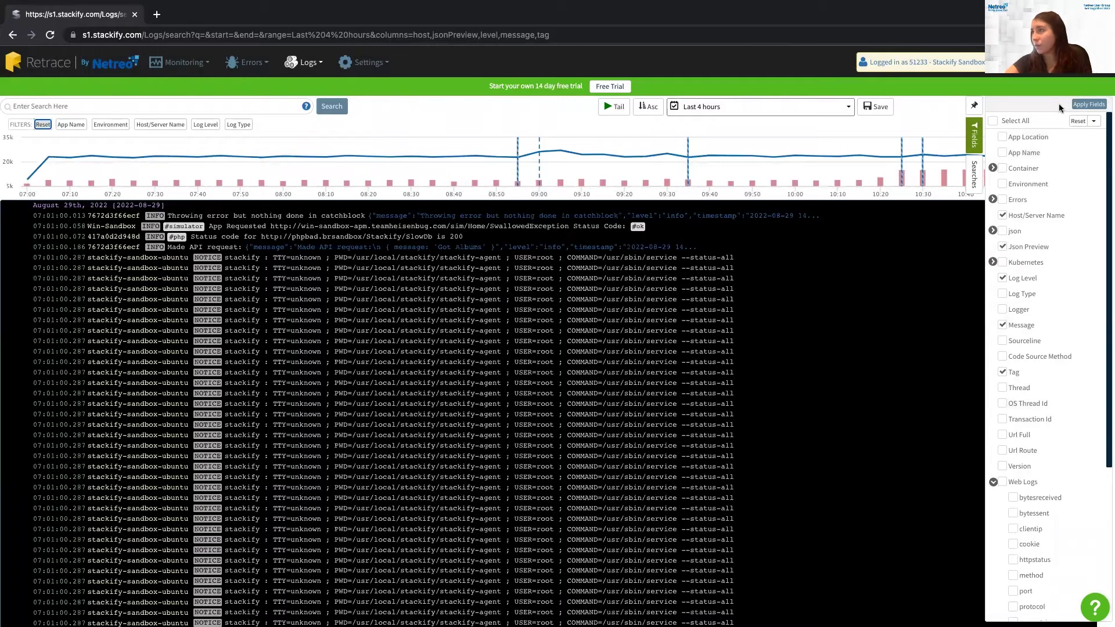
left_click(974, 138)
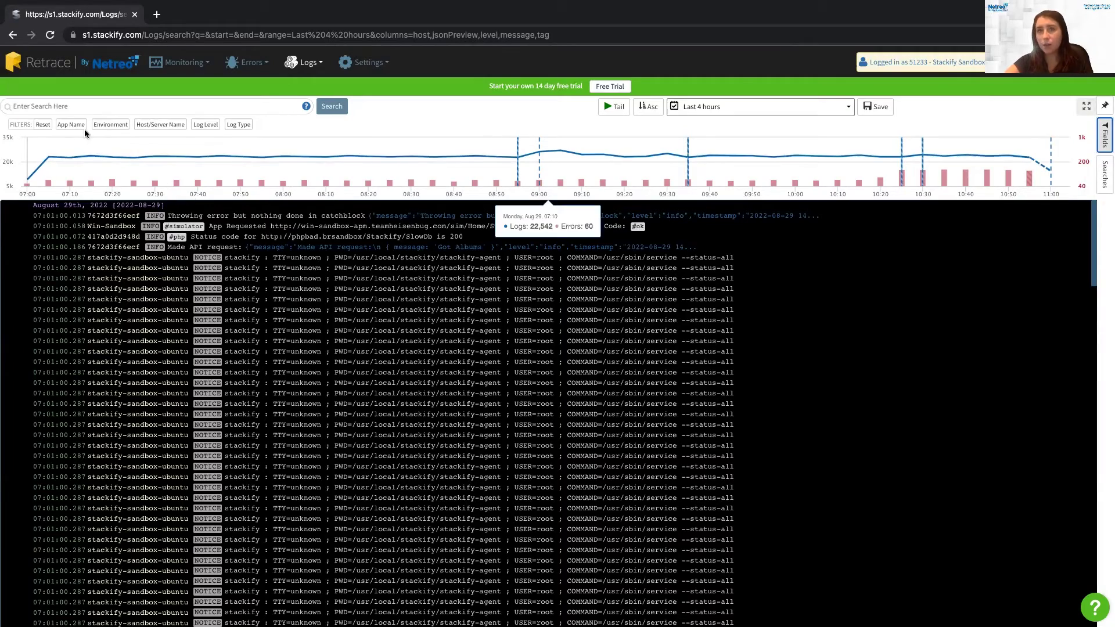
Filter the logs to the App Name exampledotnetcore
left_click(110, 124)
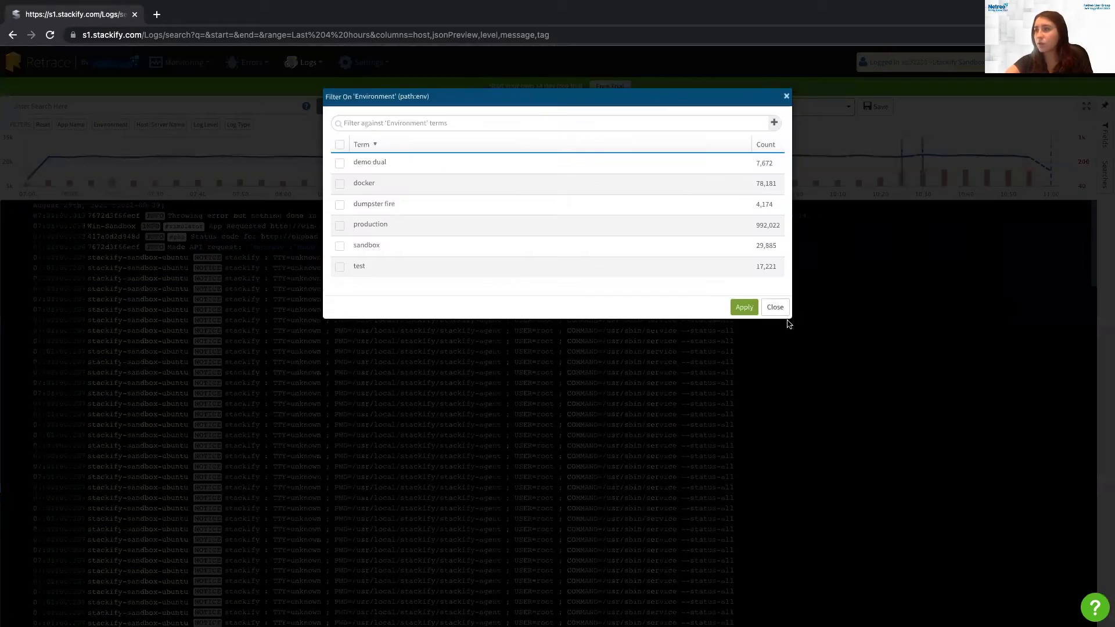
left_click(775, 308)
left_click(71, 124)
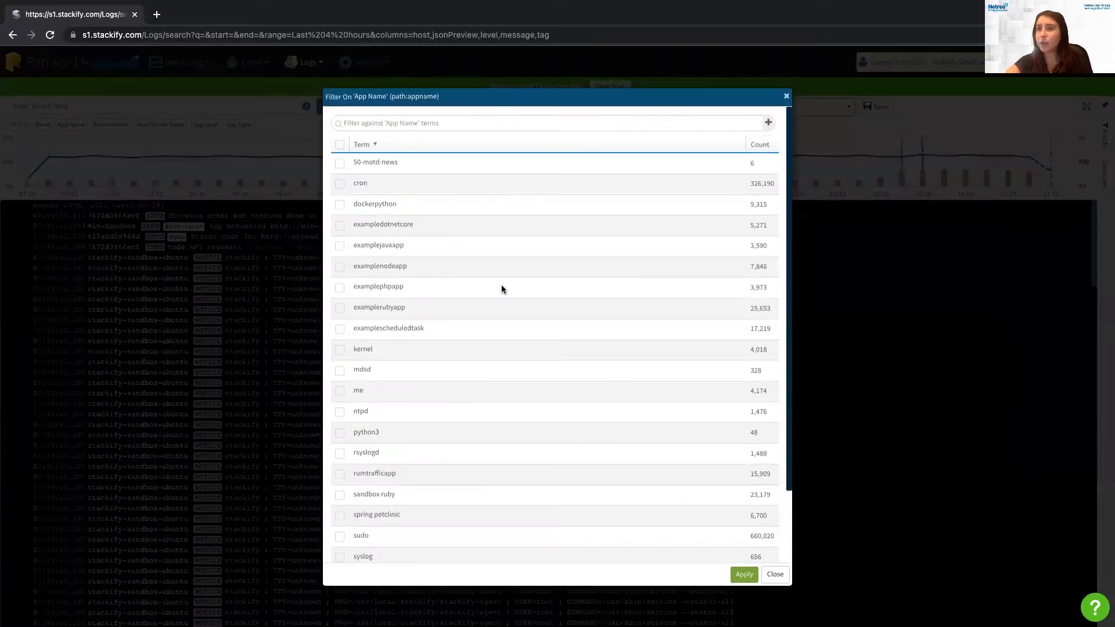
left_click(340, 225)
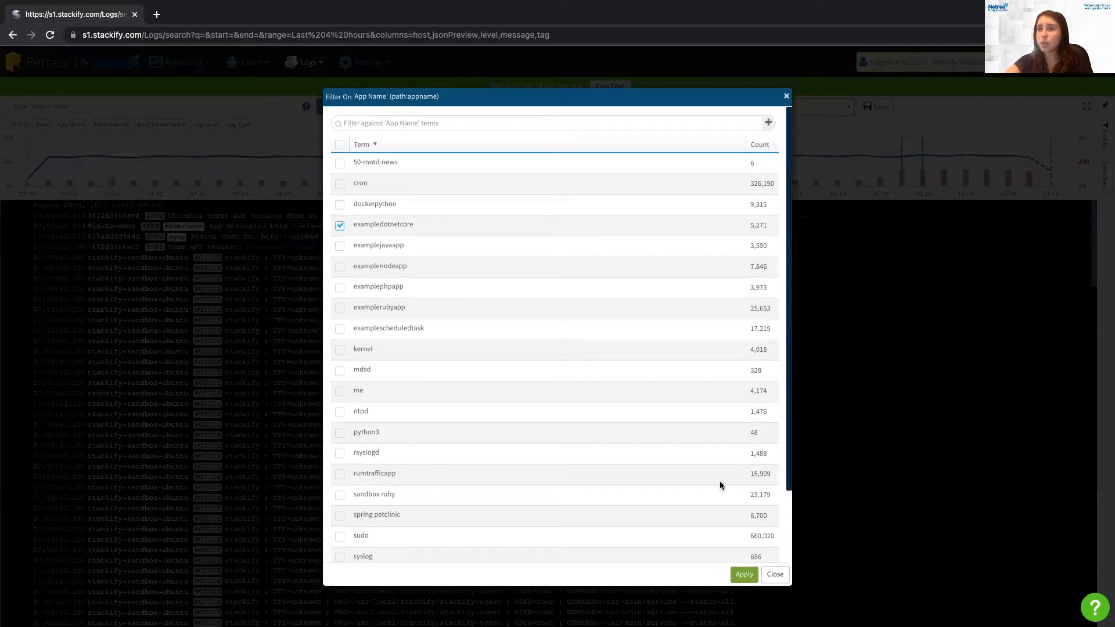
left_click(738, 575)
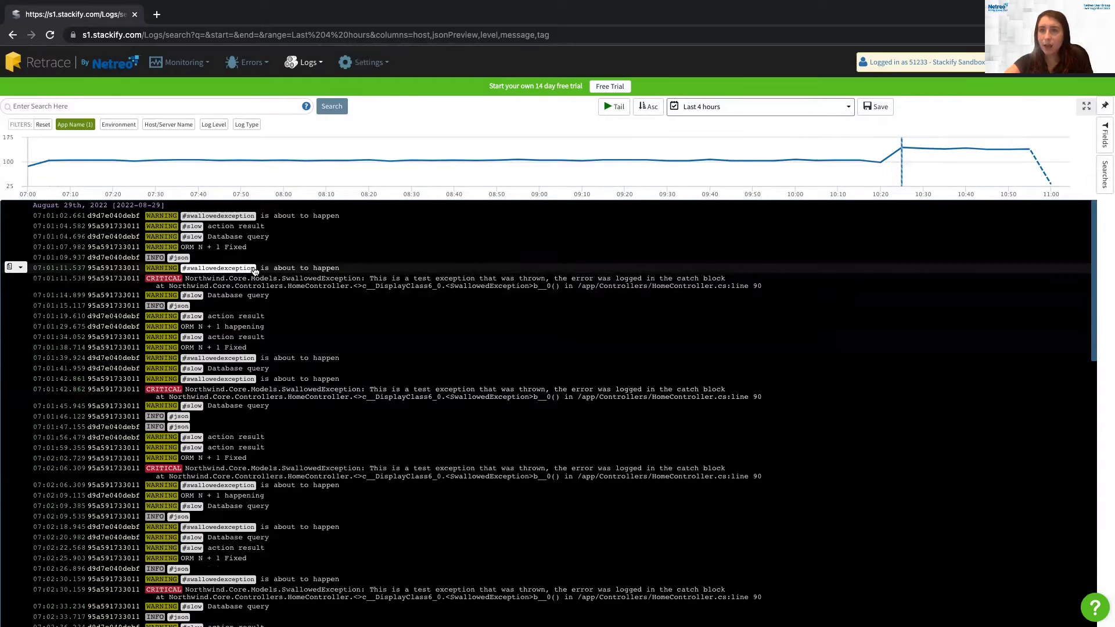
Copy the message text "Database query" from a slow-tagged log entry and search the logs for it
left_click_drag(272, 237, 206, 243)
key("ctrl+c")
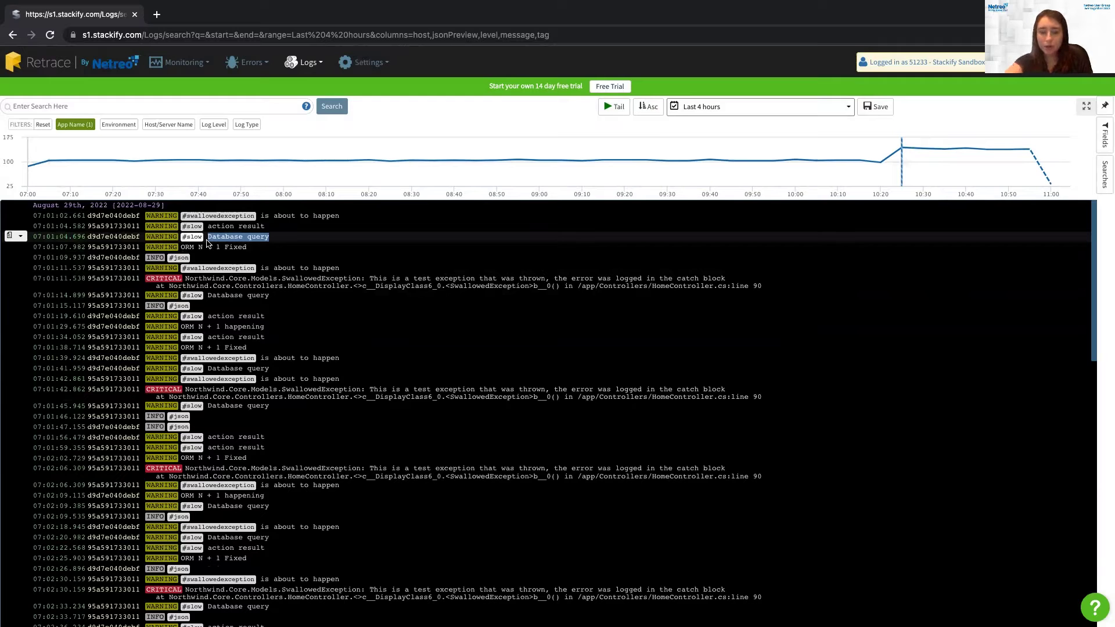
left_click(158, 107)
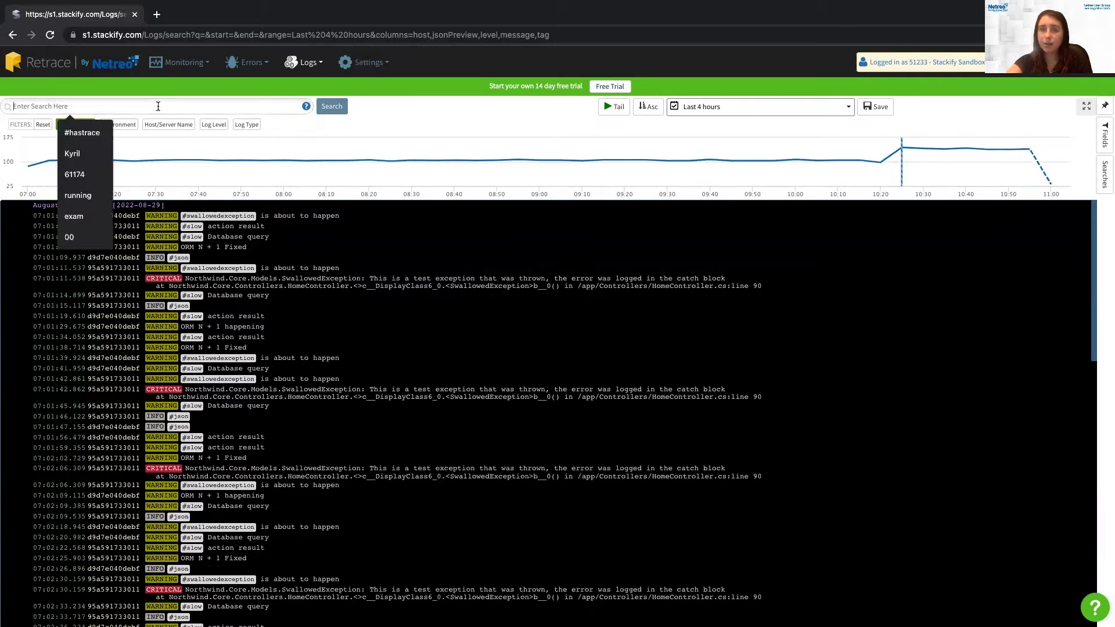
key("ctrl+v")
key("Return")
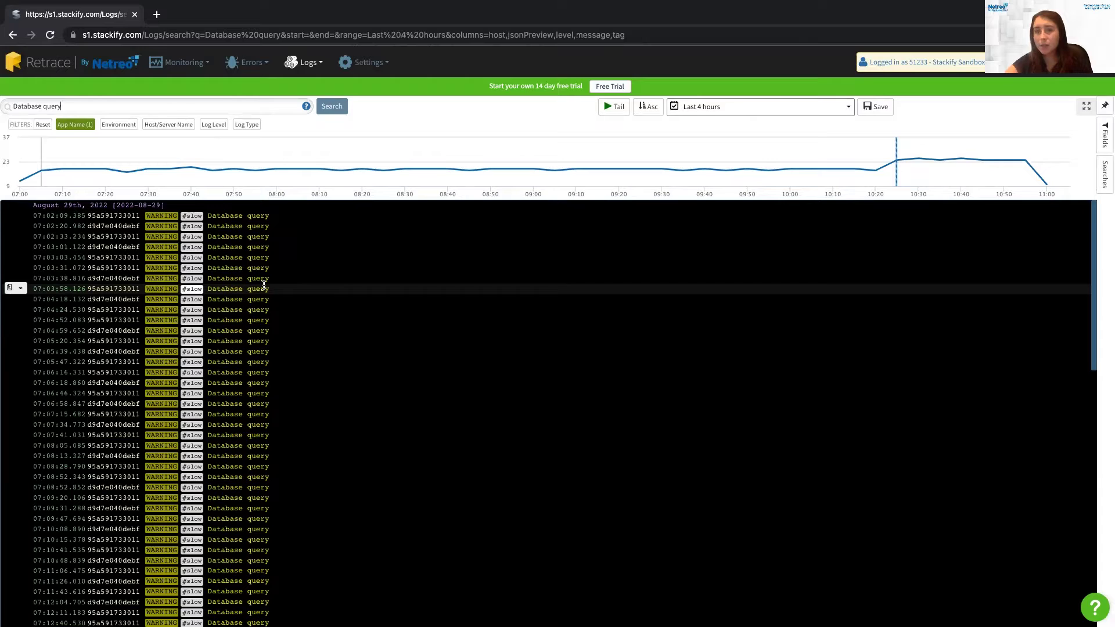
Reset the App Name filter and clear the "Database query" search text
left_click(43, 124)
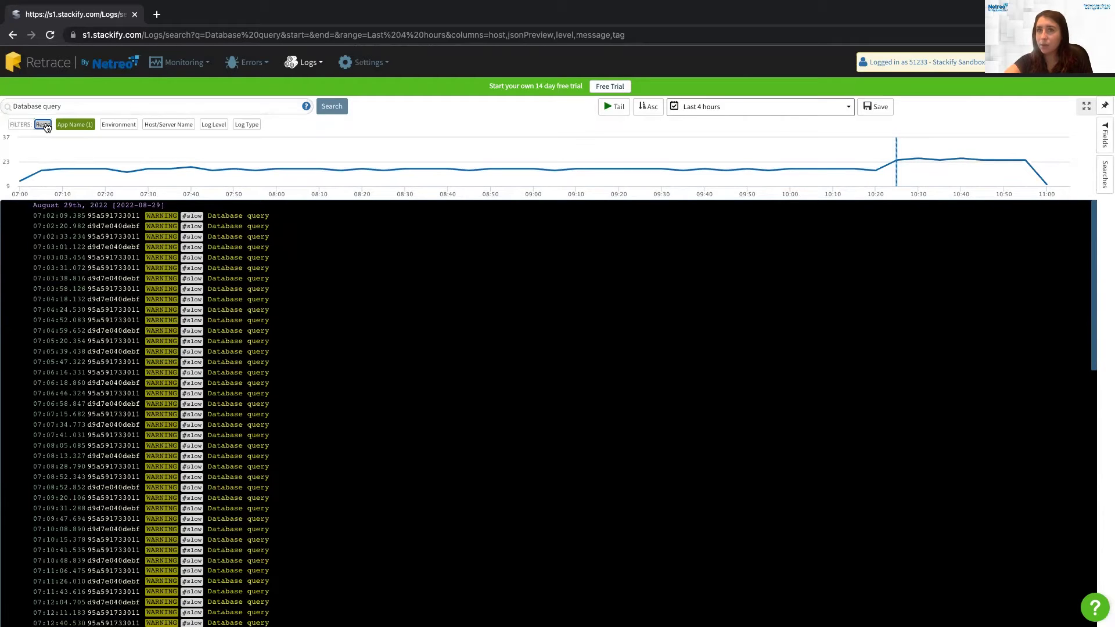
left_click(42, 125)
triple_click(70, 104)
key("BackSpace")
left_click(42, 125)
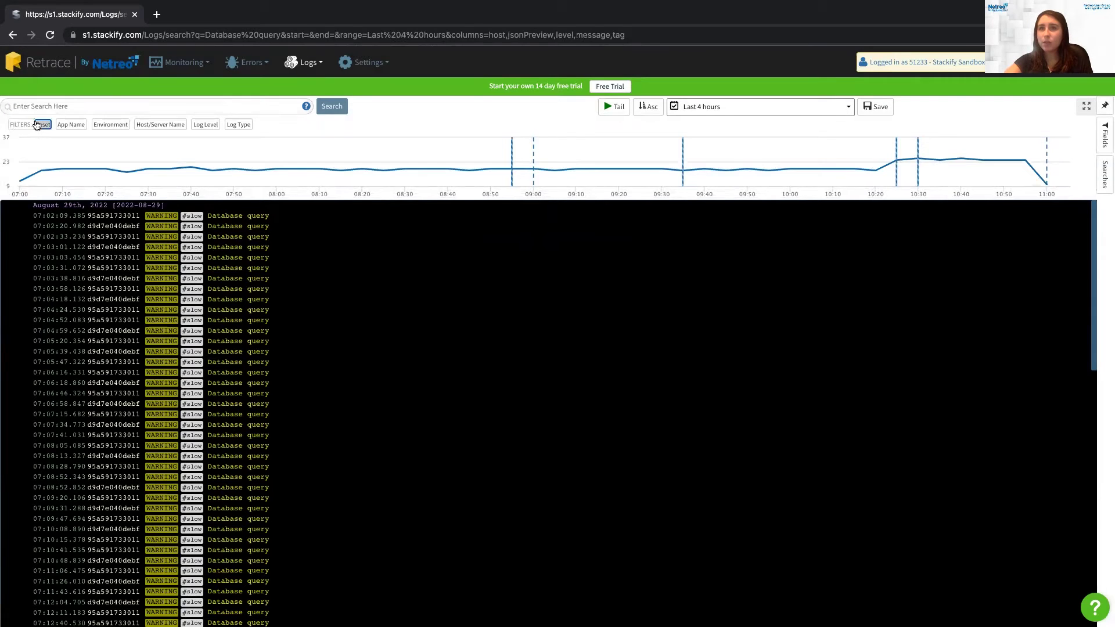
Search all logs for the term "dotnet"
left_click(77, 106)
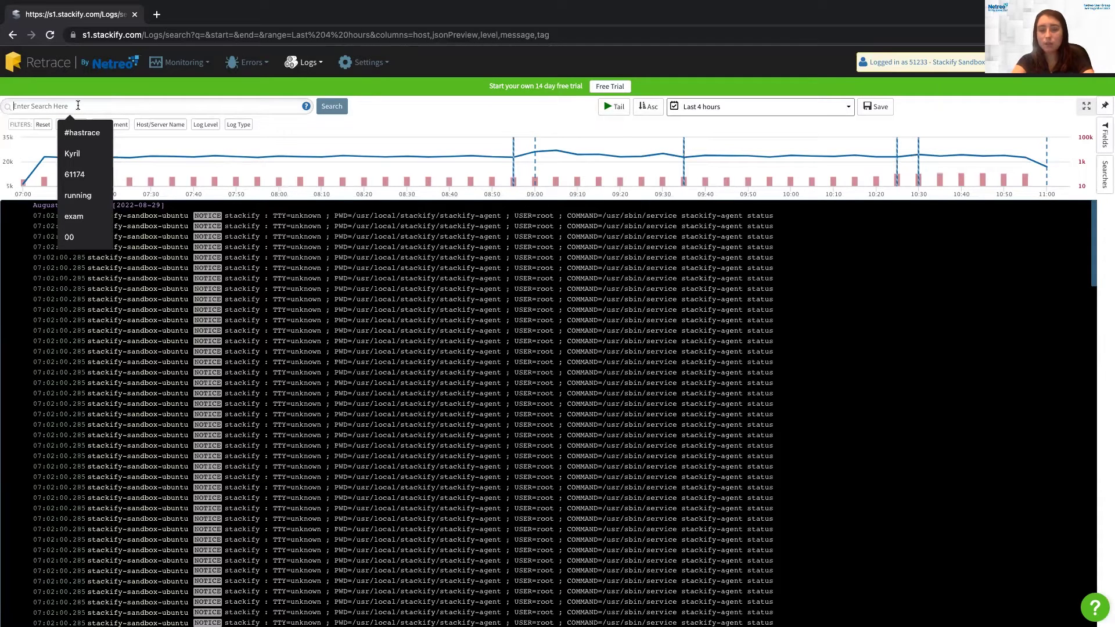
type("dotnet")
key("Return")
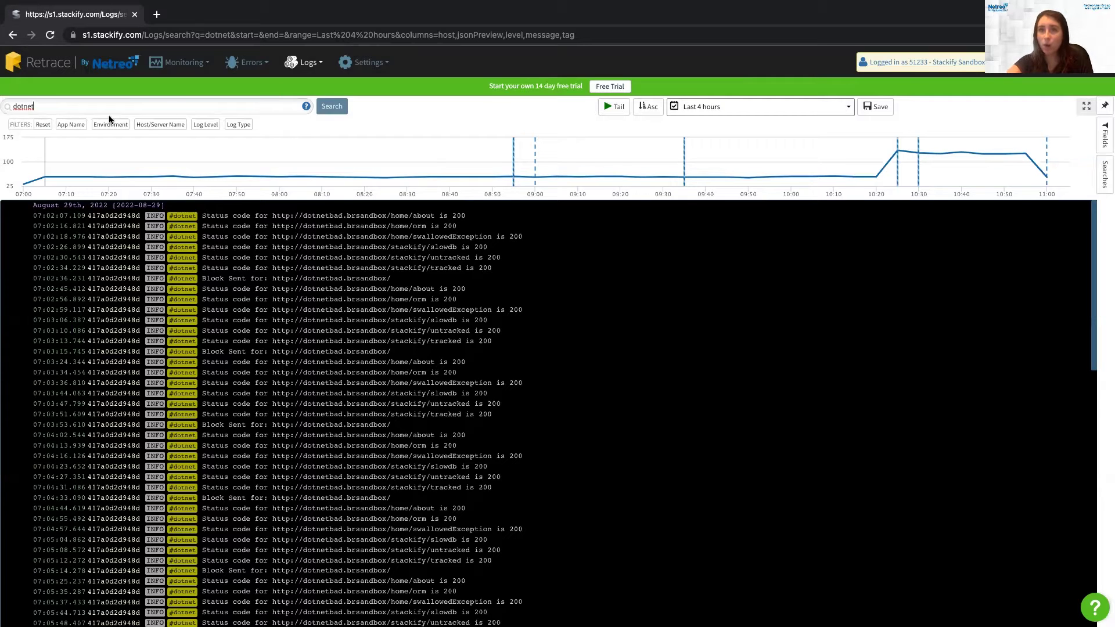
Replace the search term with the query "level:info AND Sample" and run it
double_click(39, 108)
key("BackSpace")
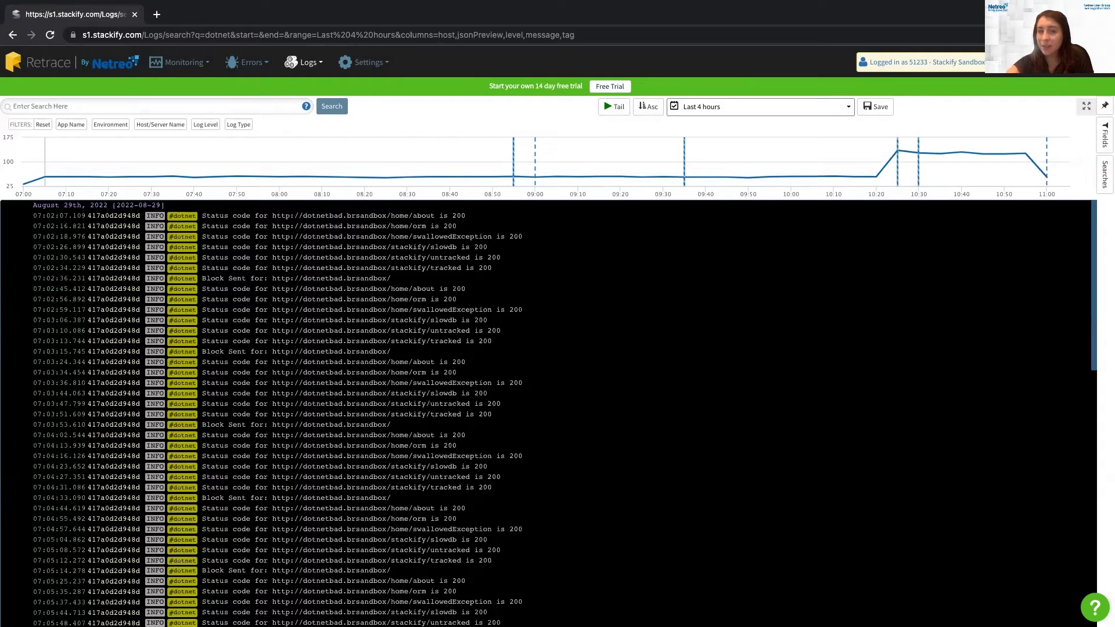
type("lev")
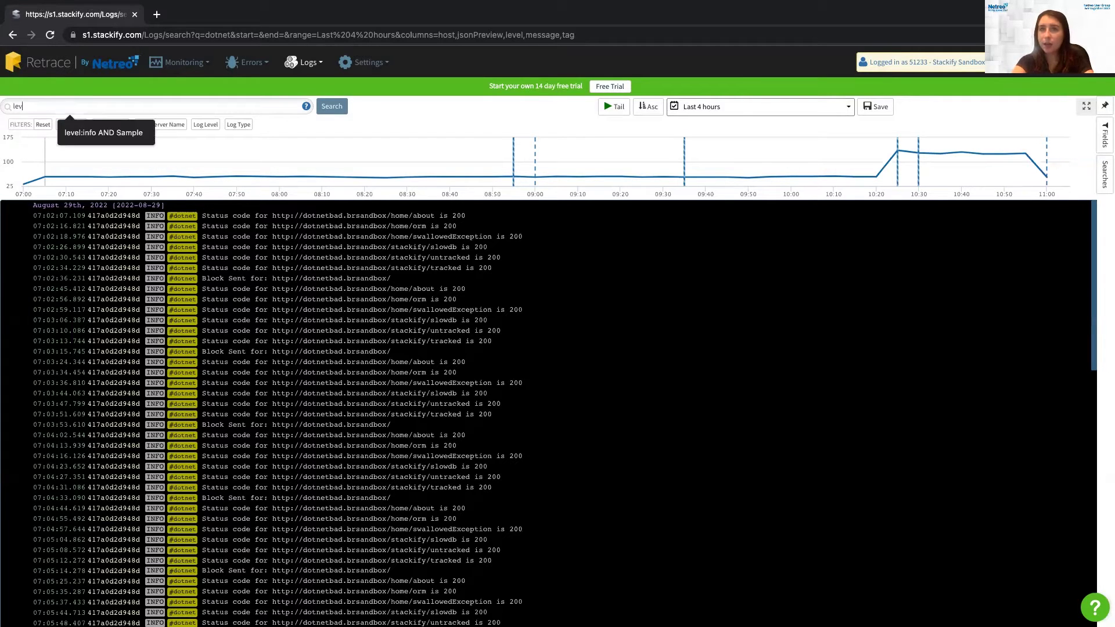
type("el:info AND Sample")
key("Return")
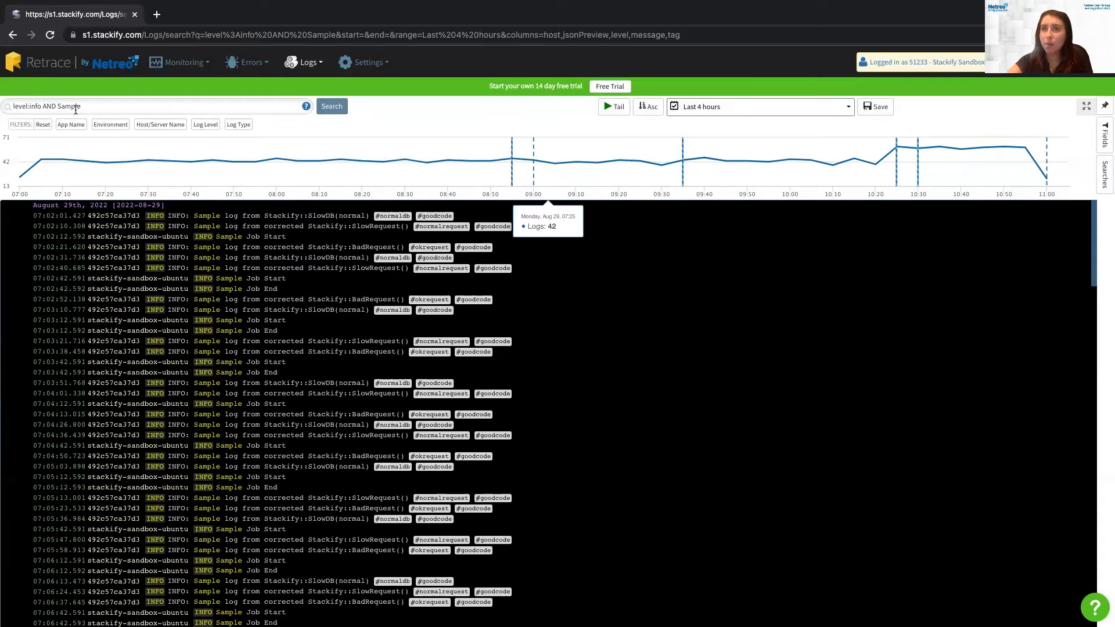
Clear the level query from the search and show only logs with the App Name exampledotnetcore
left_click_drag(41, 107, 12, 106)
key("BackSpace")
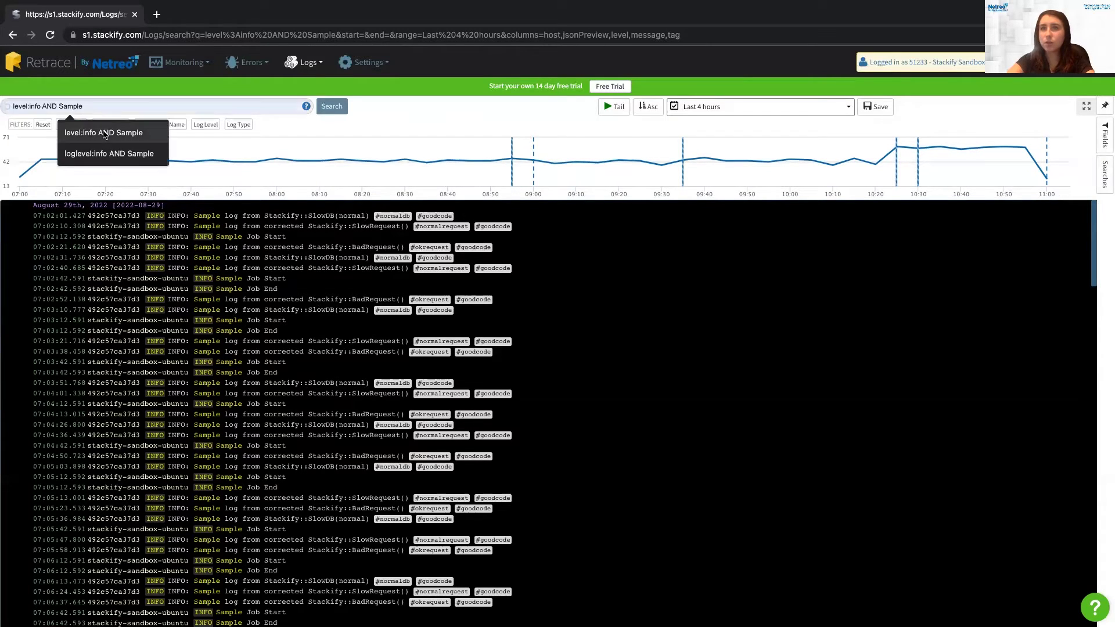
left_click(89, 238)
left_click(272, 13)
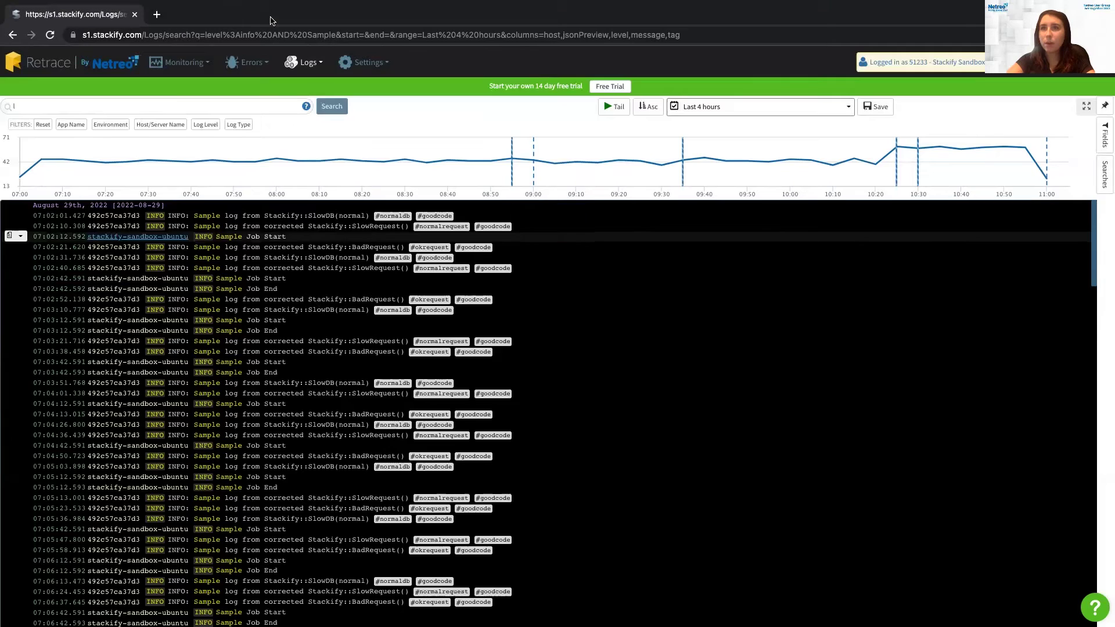
left_click(71, 125)
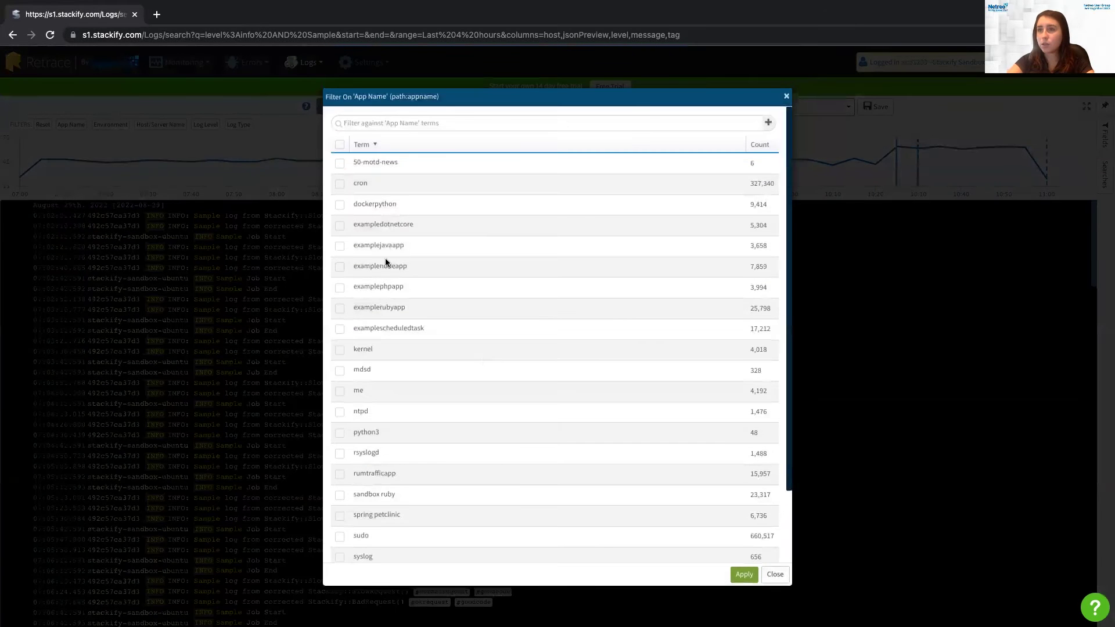
left_click(340, 225)
left_click(742, 574)
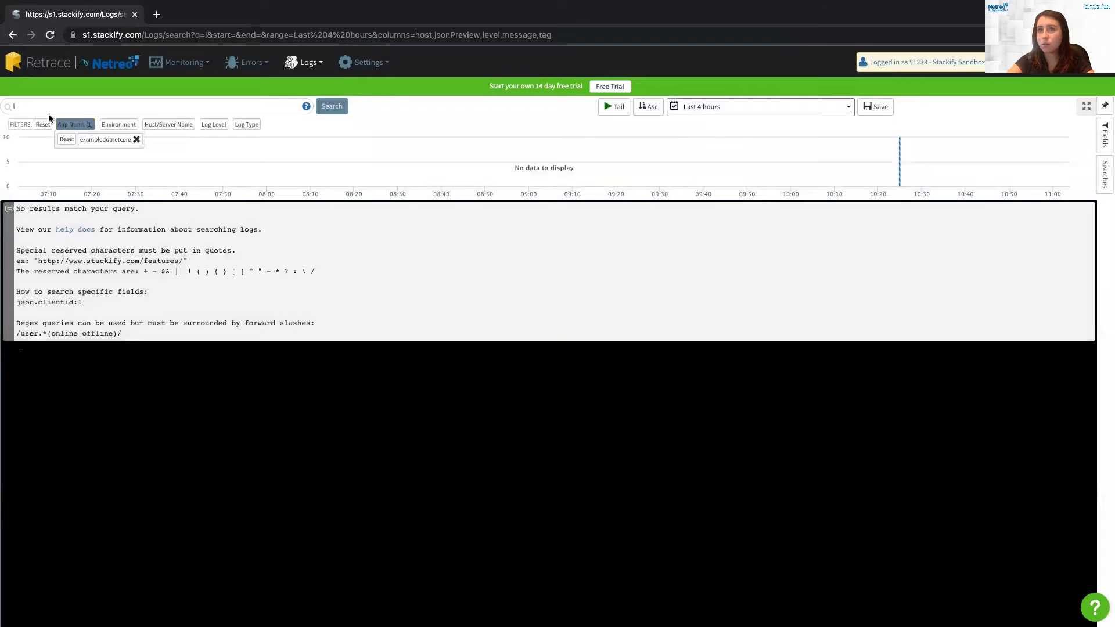
left_click(32, 107)
key("BackSpace")
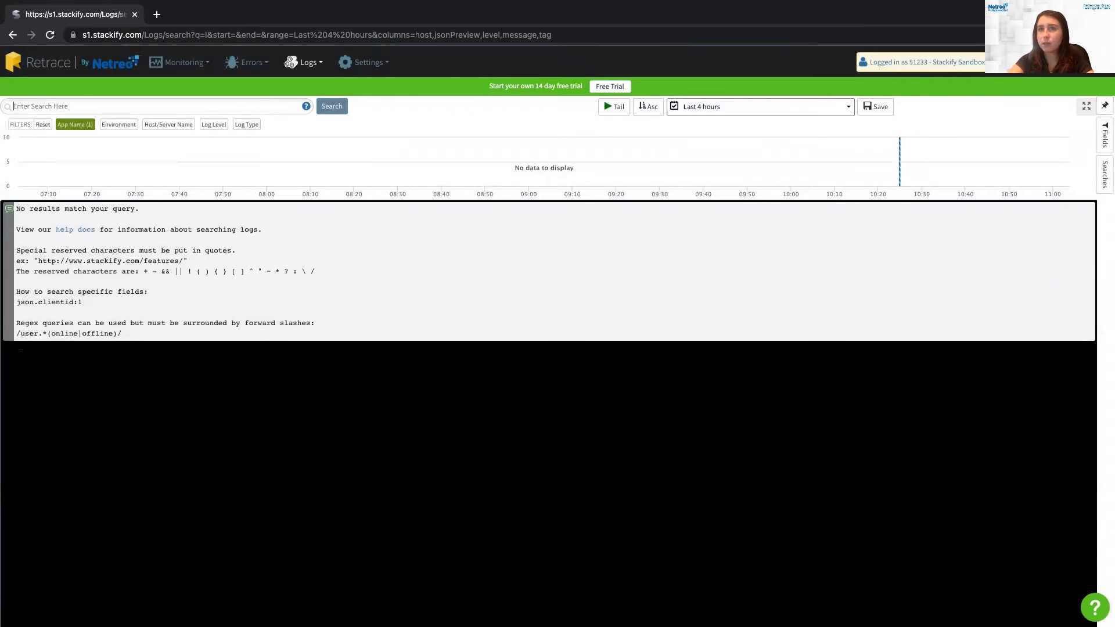
left_click(330, 107)
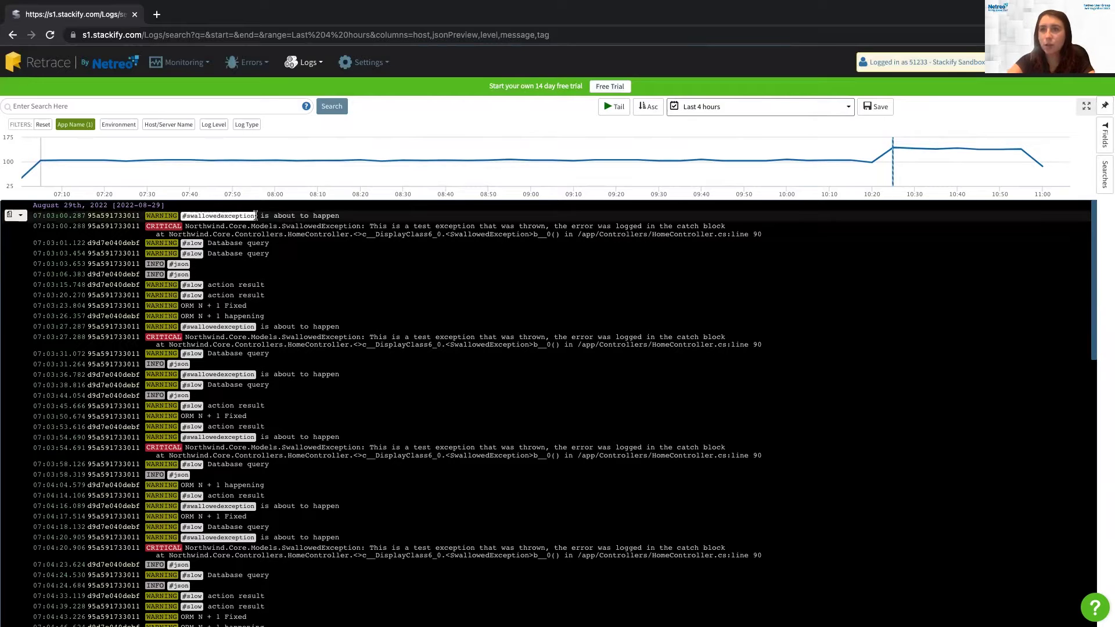
Copy the swallowedexception tag from a log entry and search the filtered logs for "#swallowedexception"
left_click_drag(255, 215, 181, 216)
key("ctrl+c")
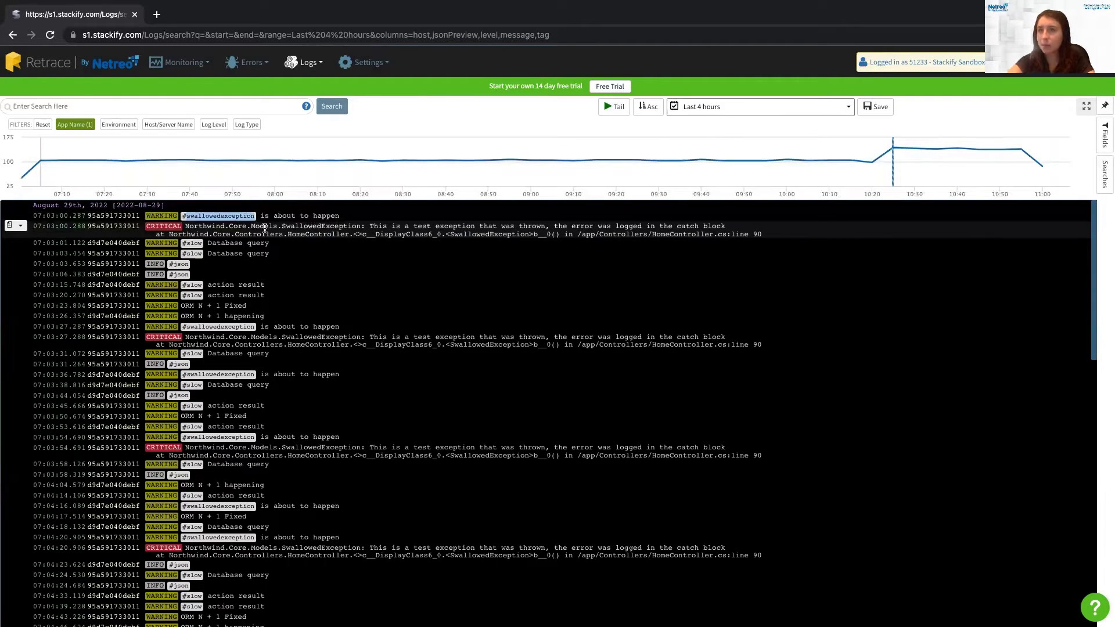
left_click(78, 106)
key("ctrl+v")
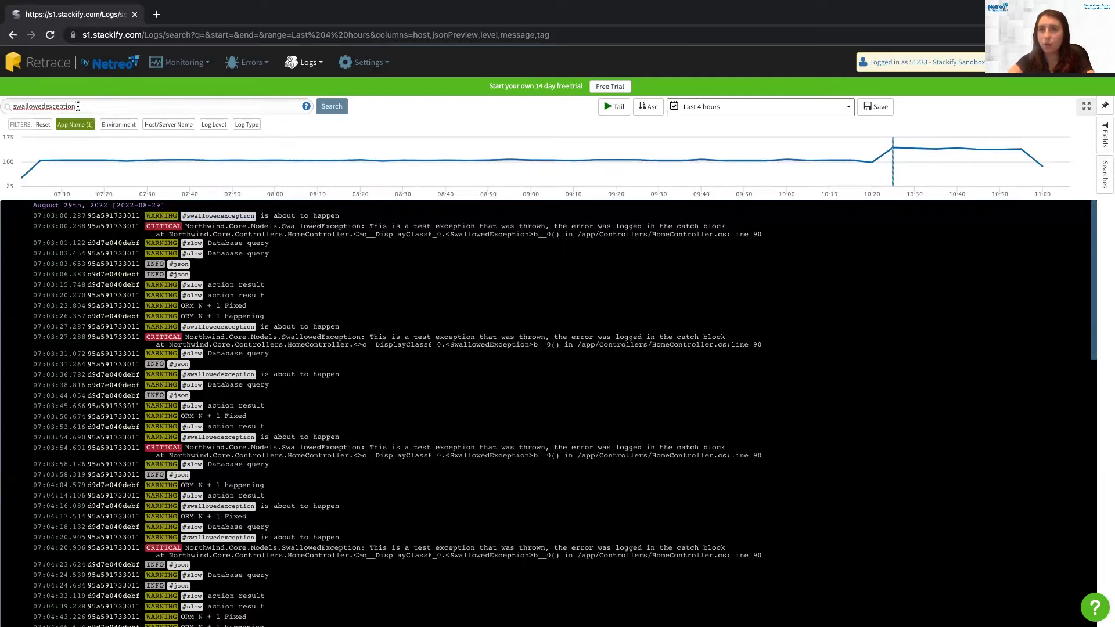
left_click(14, 107)
type("#")
key("Return")
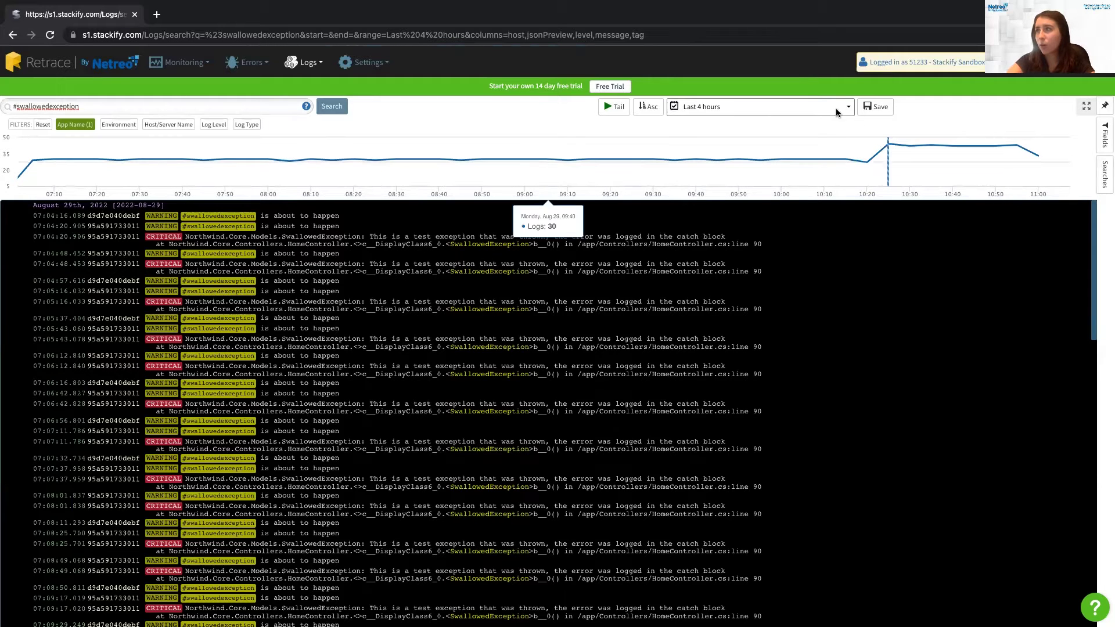
Save the current search as a new one named "#swallowedexception - exampledotnetcore"
left_click(879, 109)
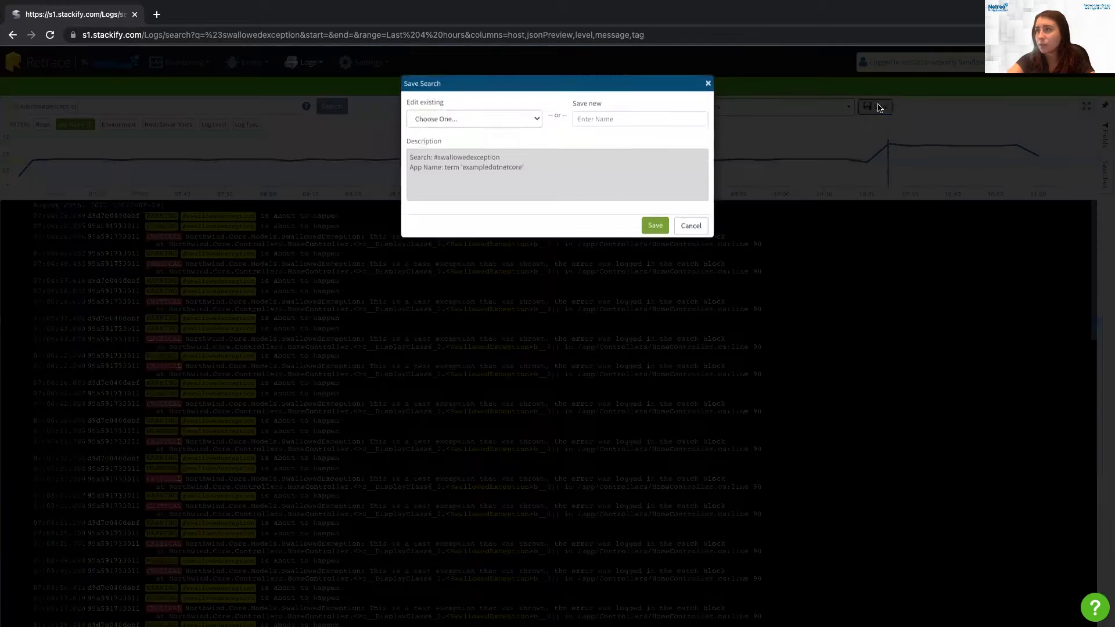
left_click(501, 132)
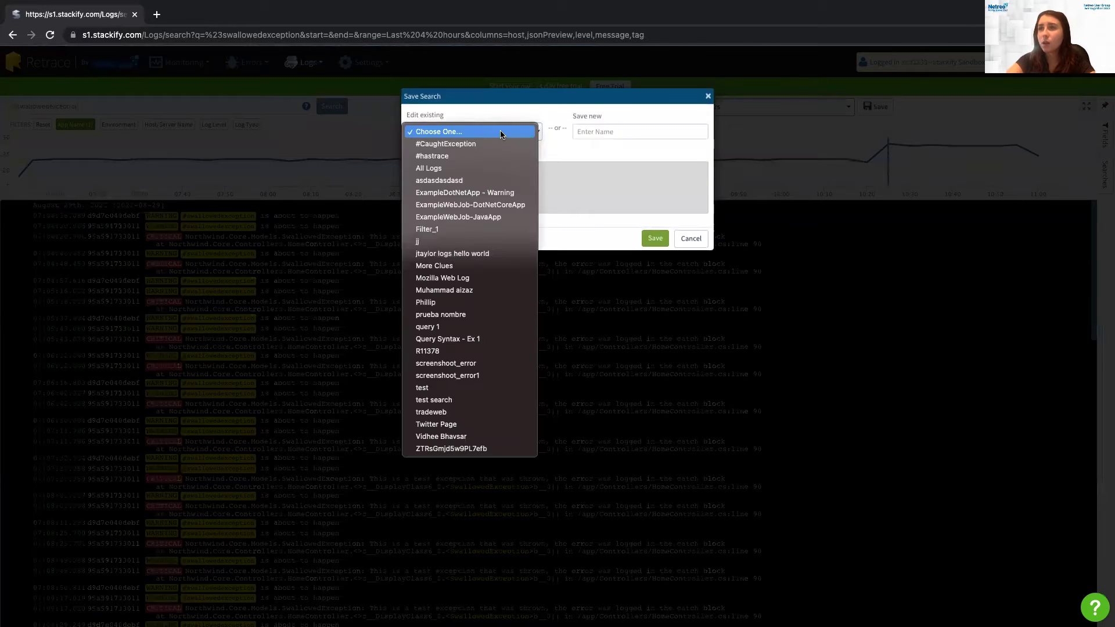
left_click(604, 132)
left_click(603, 132)
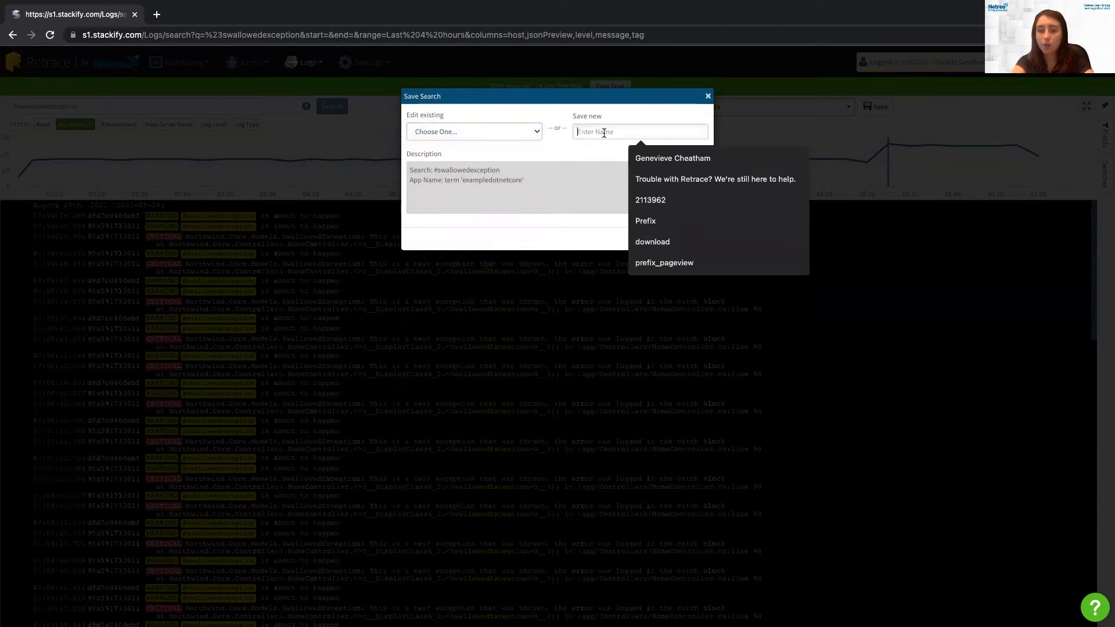
type("#swallow")
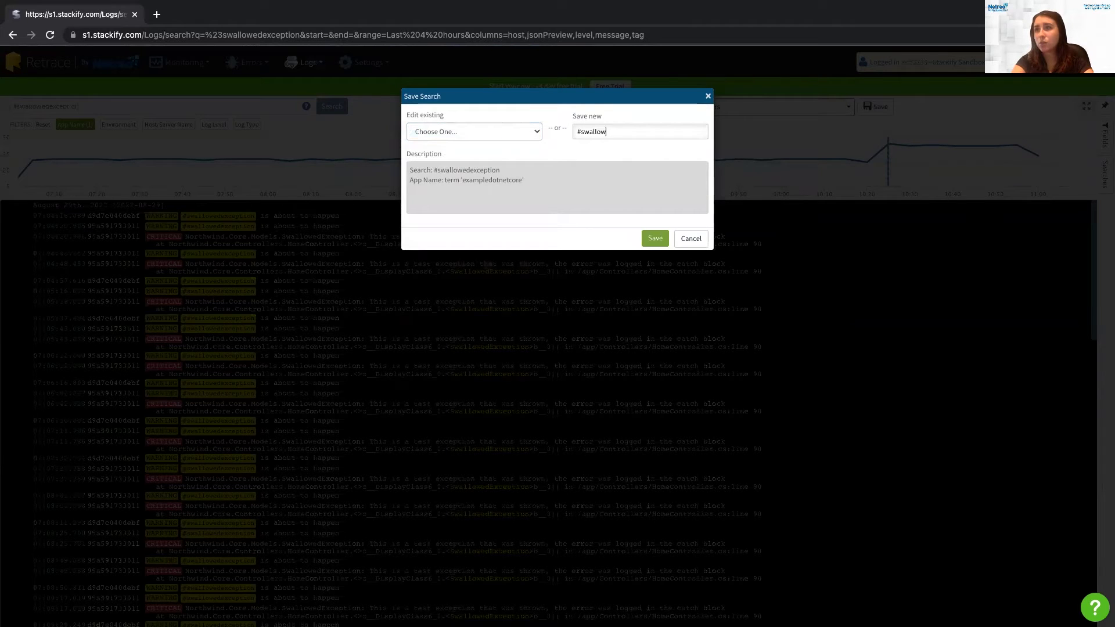
type("edexception")
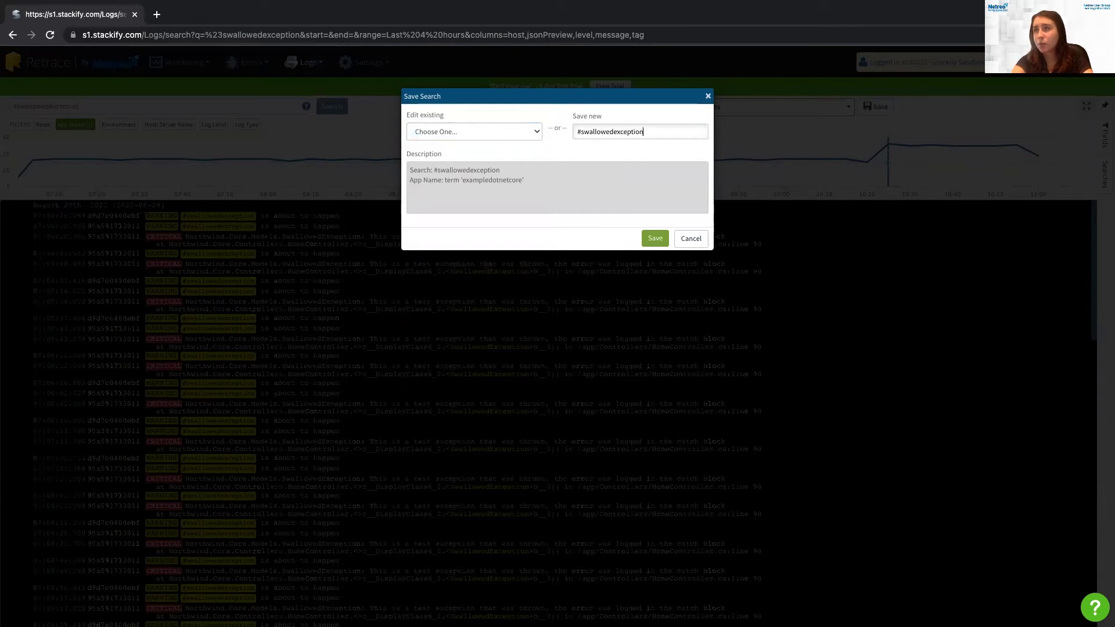
type(" - exampledotnetcore")
left_click(651, 241)
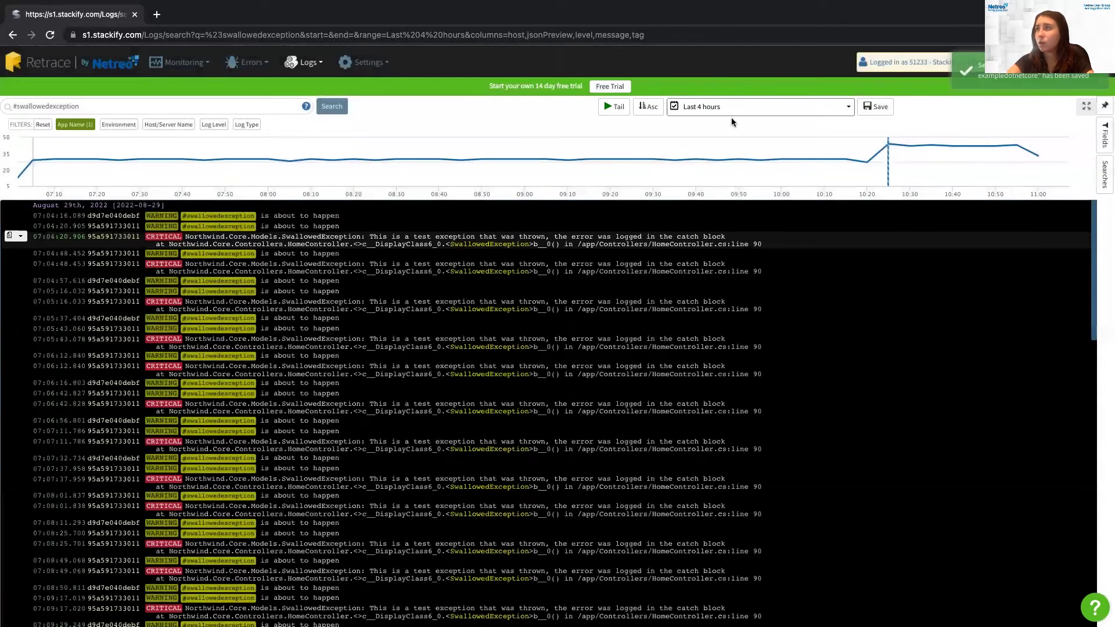
Reset the filters, clear the tag search and reload the unfiltered logs
left_click(42, 125)
key("BackSpace")
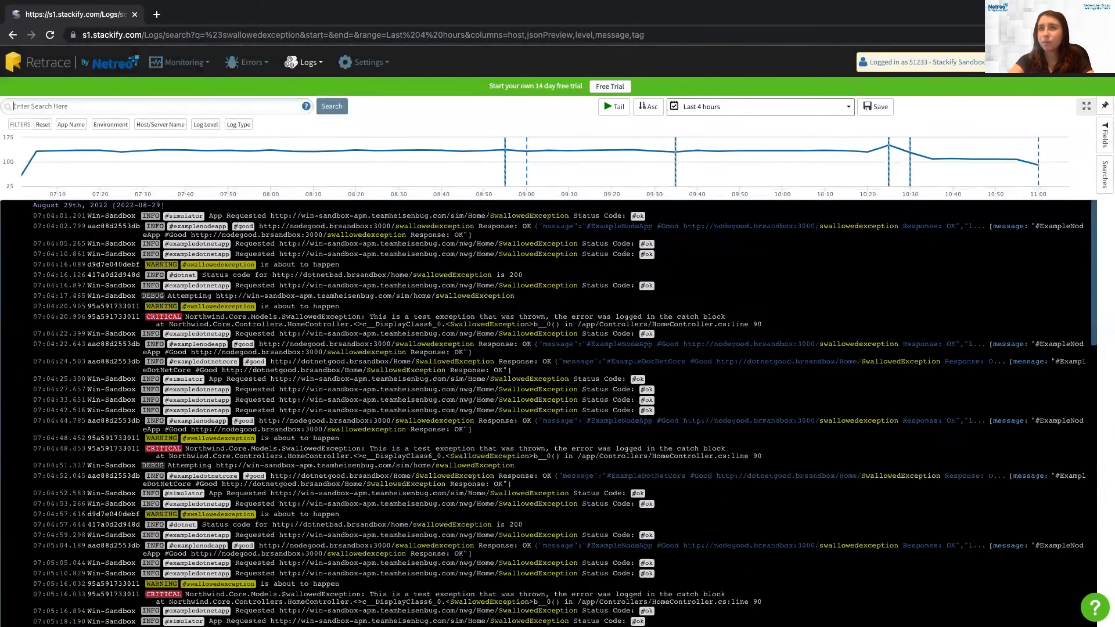
key("Return")
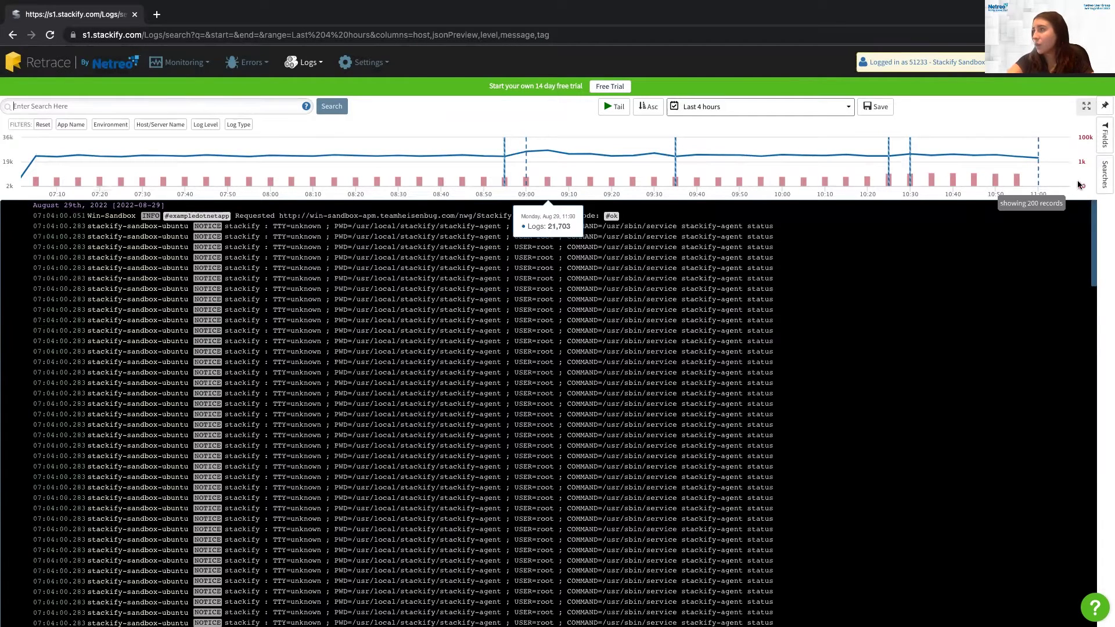
Run the saved search "#swallowedexception - exampledotnetcore" and look through the other saved searches
left_click(1103, 177)
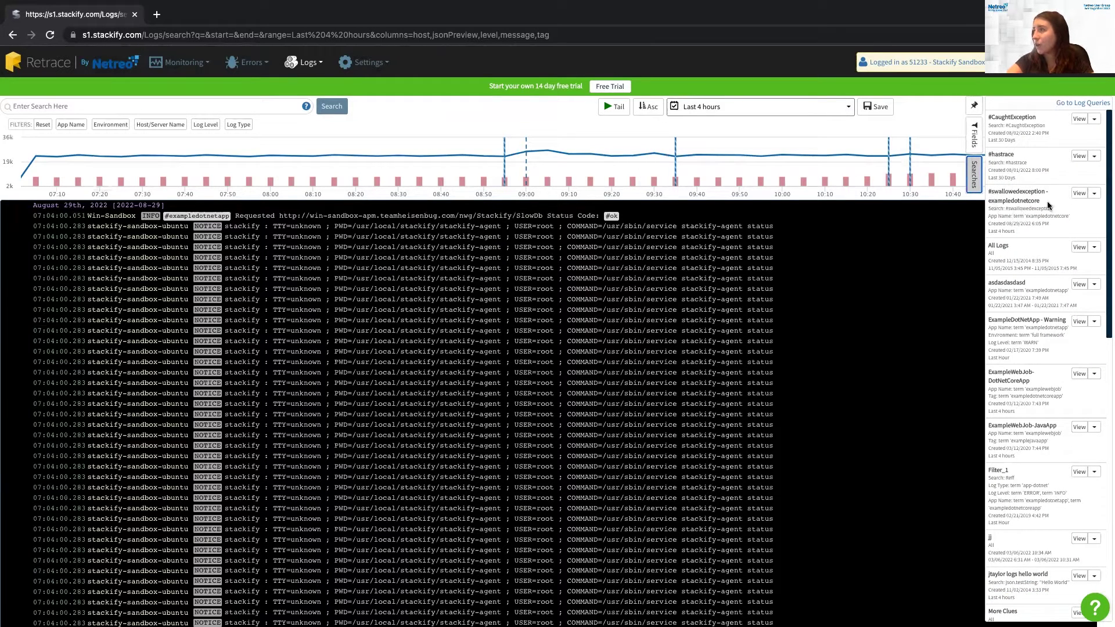
left_click(1079, 194)
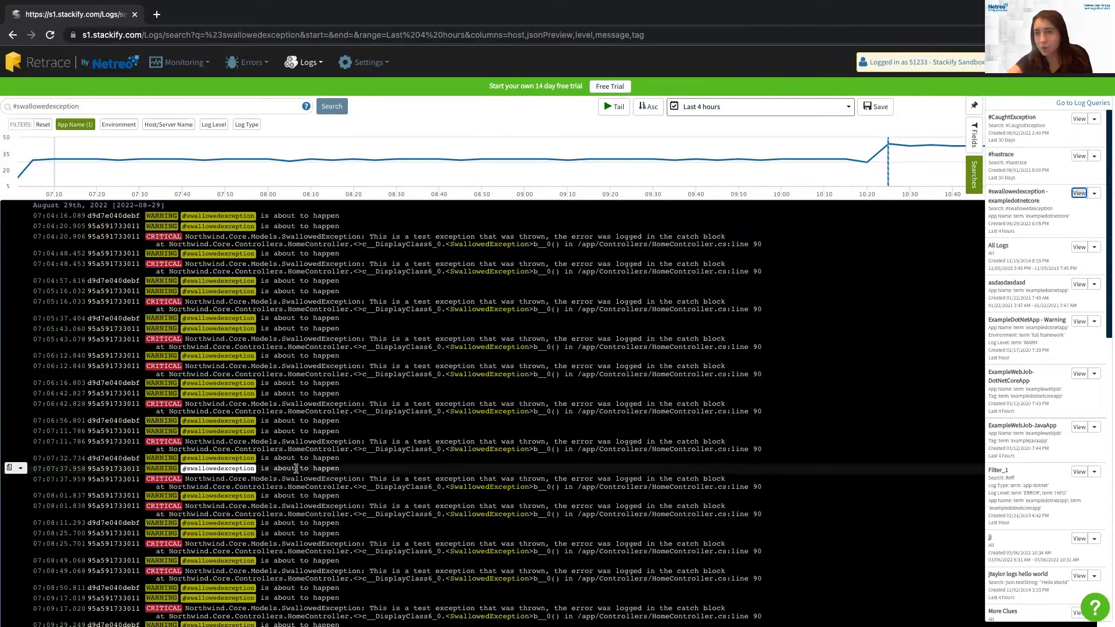
scroll(1066, 452, "down", 4)
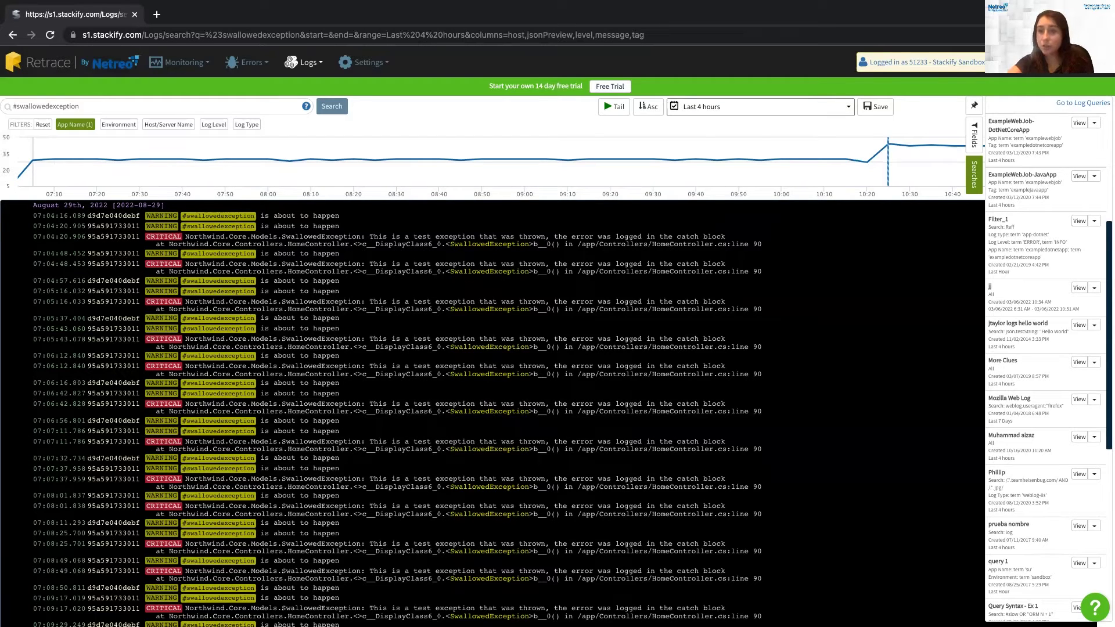
Replace the query with "#hastrace", run it, and reset the App Name filter
triple_click(87, 105)
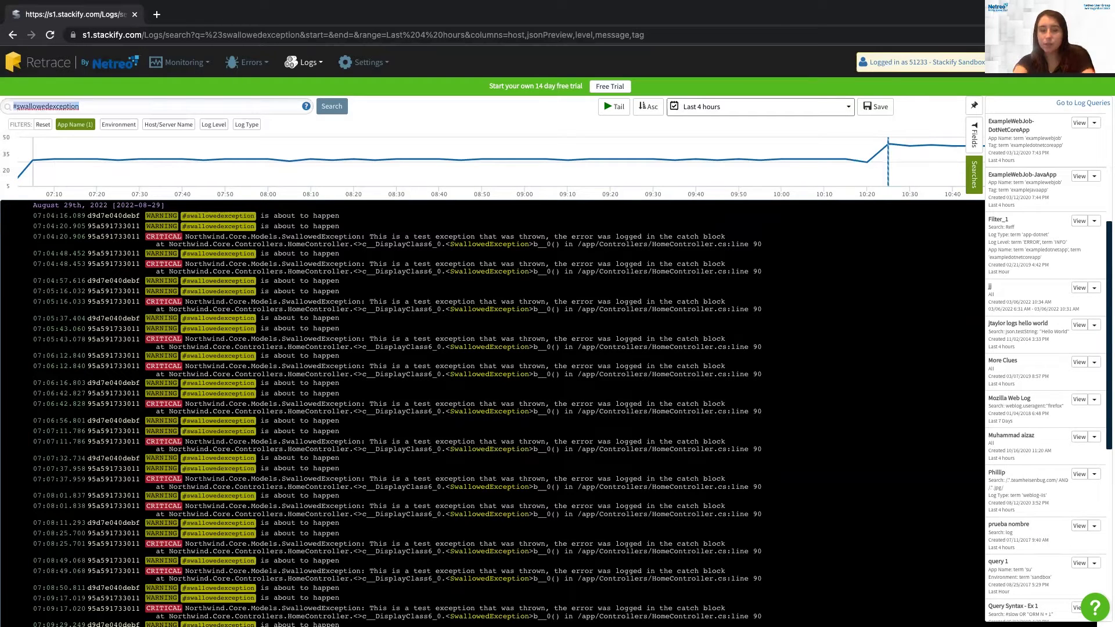
type("#hastrace")
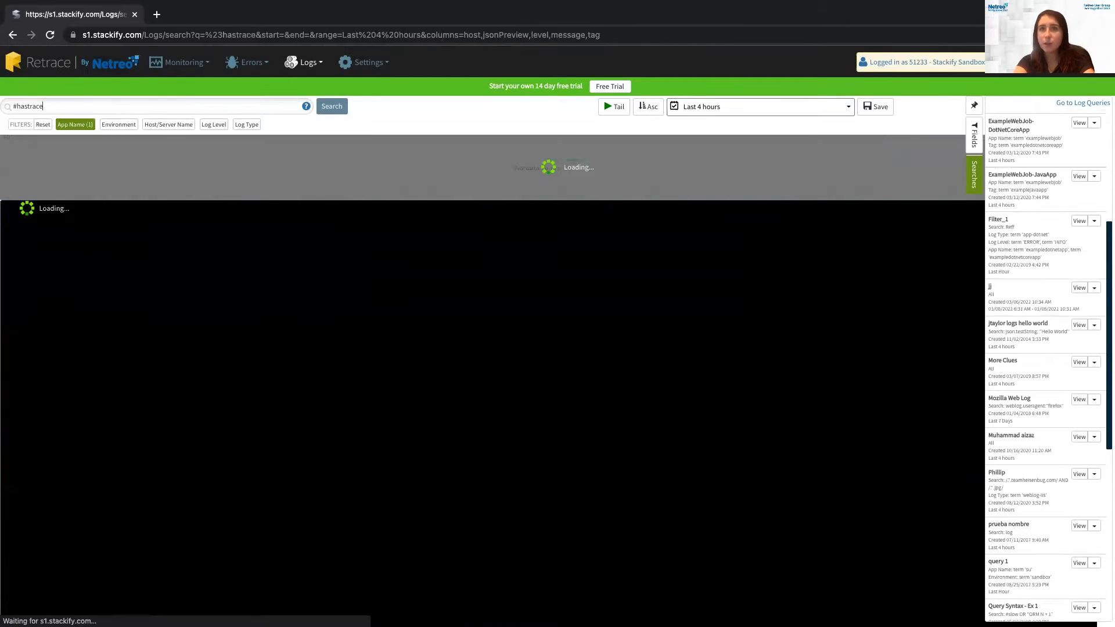
key("Return")
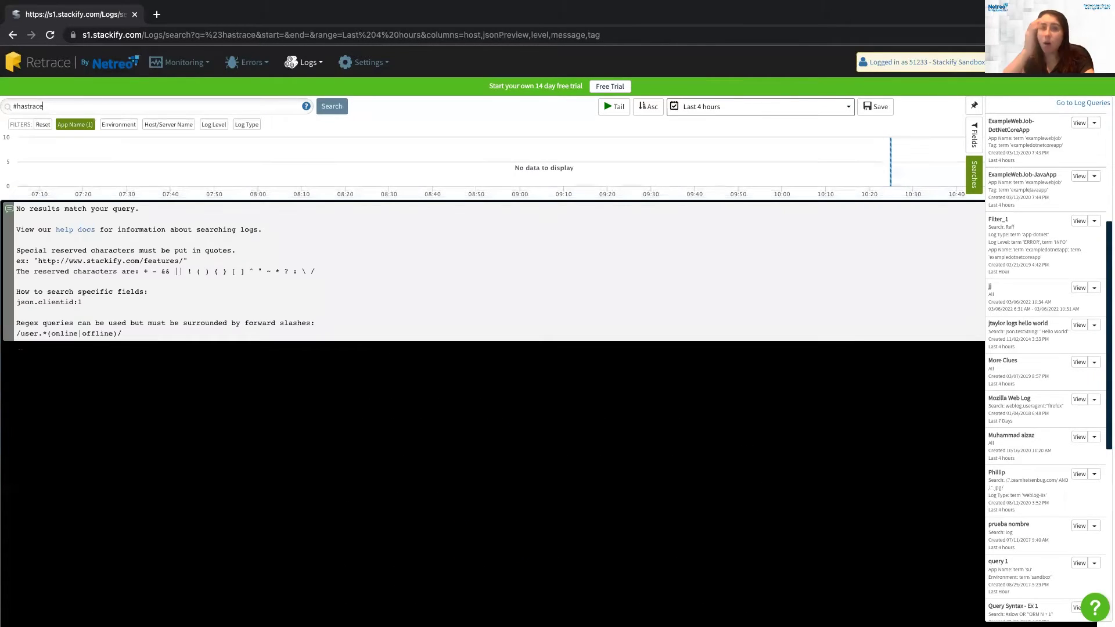
left_click(43, 124)
left_click(71, 125)
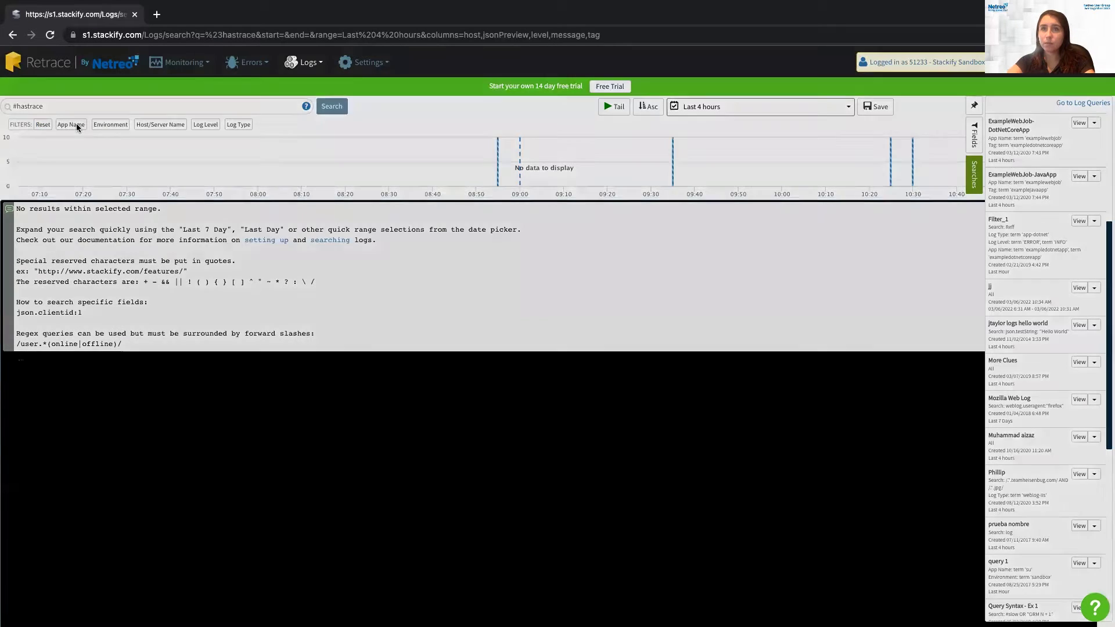
Widen the time range of the #hastrace search to Last 7 Days, and further to Last 30 Days
left_click(787, 96)
left_click(772, 106)
left_click(780, 205)
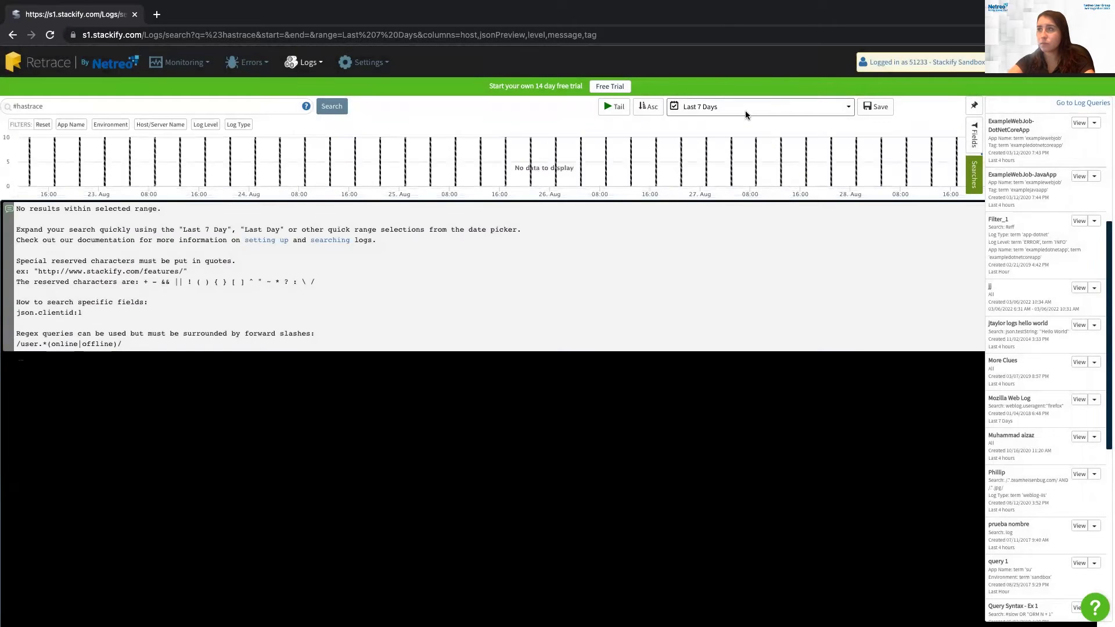
left_click(673, 108)
left_click(763, 224)
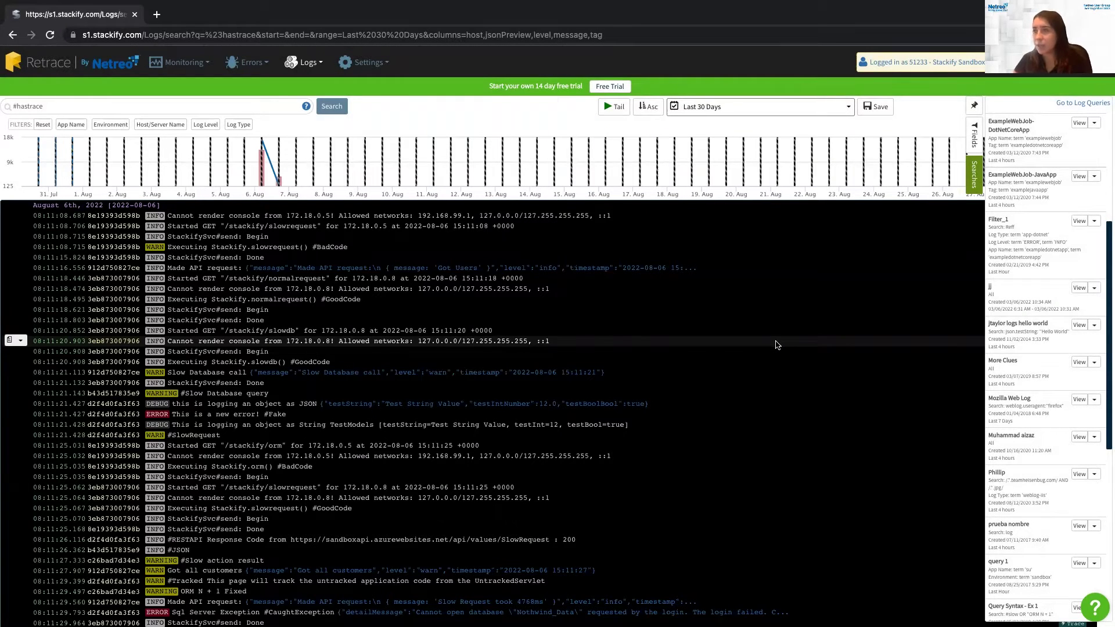
Hide the saved searches, open the trace of the first log entry, and return to the logs
left_click(971, 126)
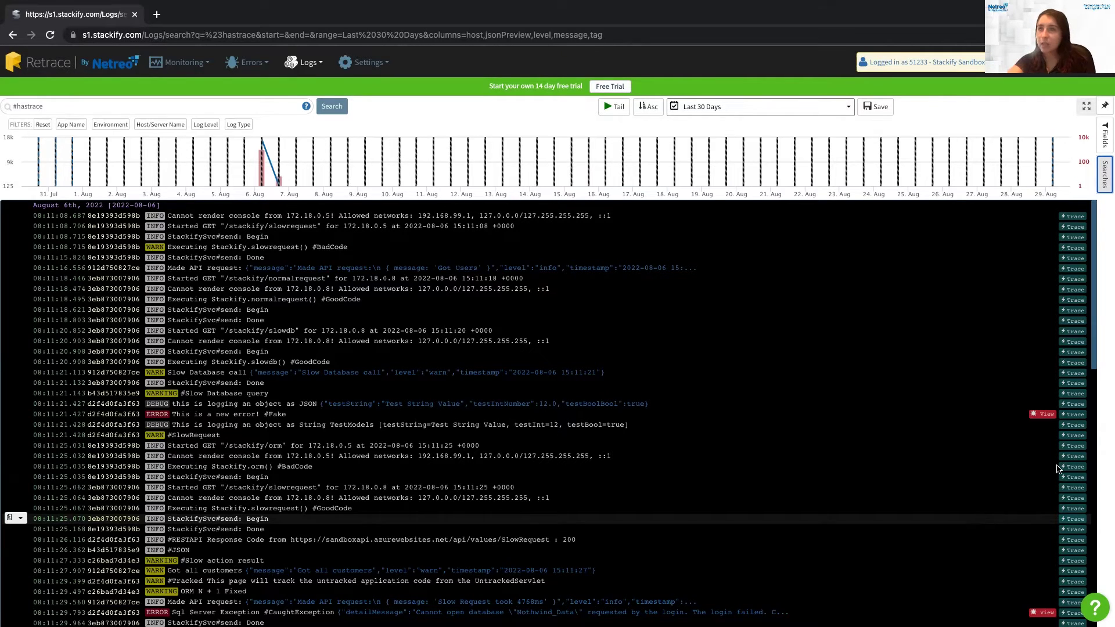
left_click(1069, 216)
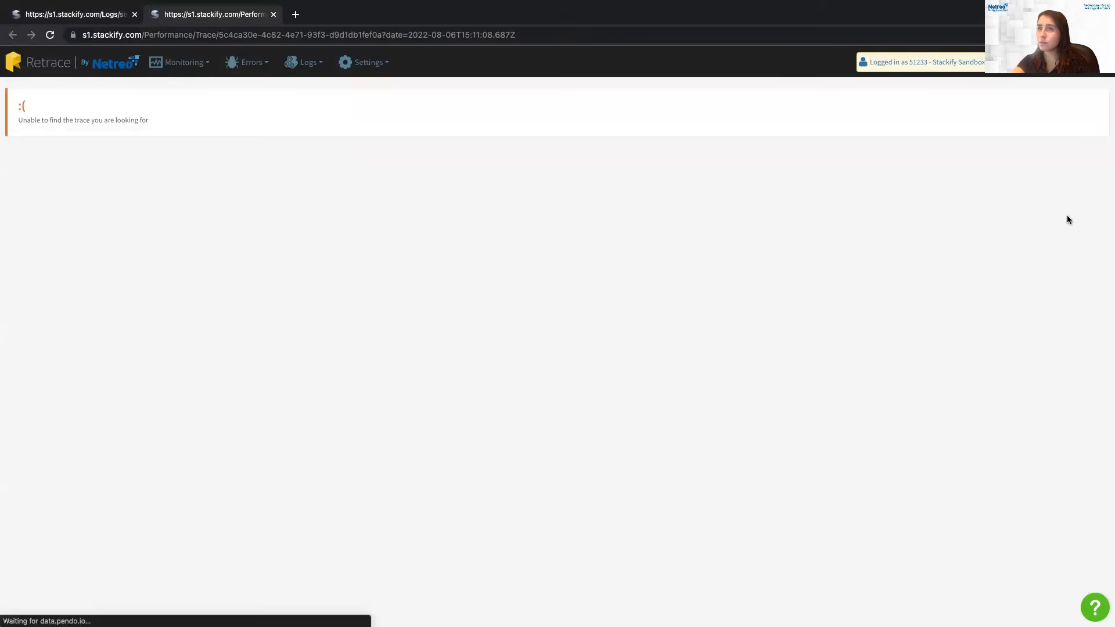
left_click(277, 45)
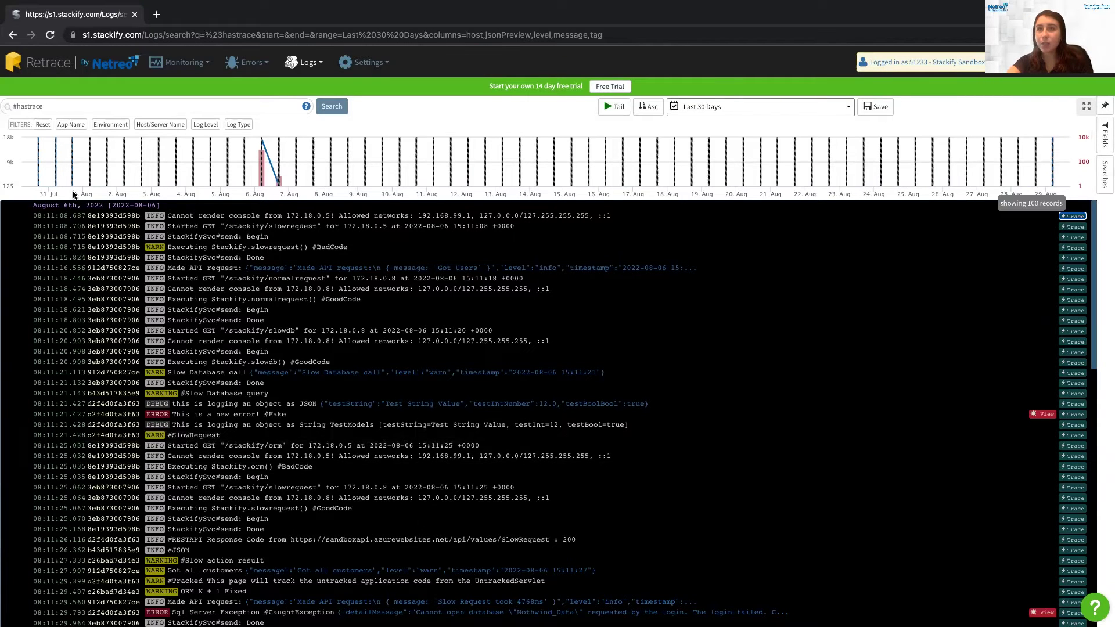
Reset the filters, set the time range to Last 4 hours, and clear the #hastrace query to reload all logs
left_click(44, 126)
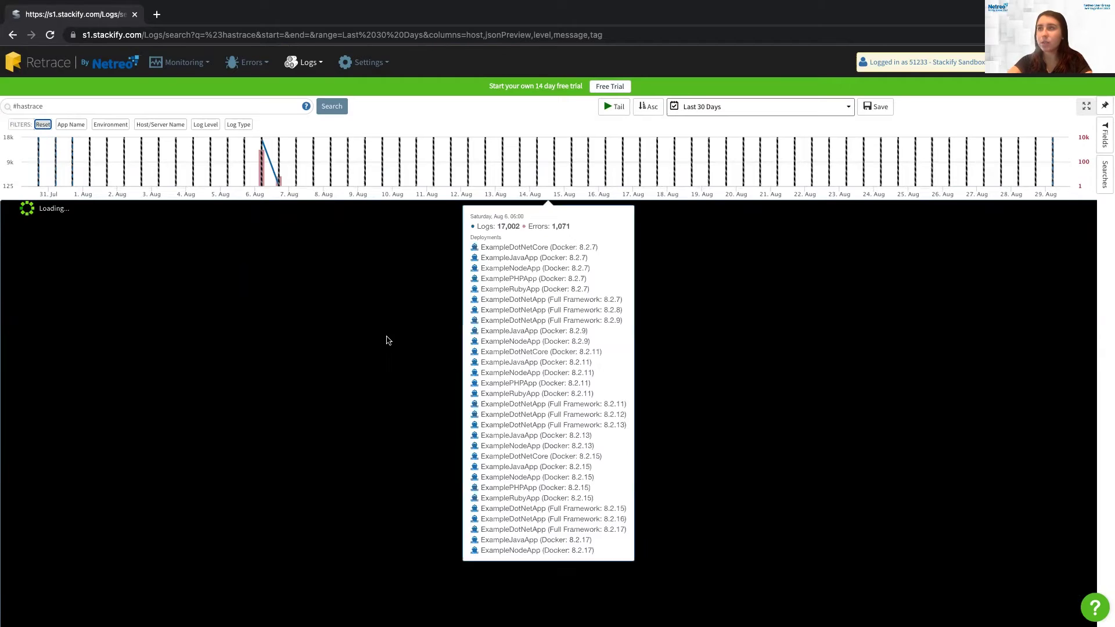
left_click(692, 108)
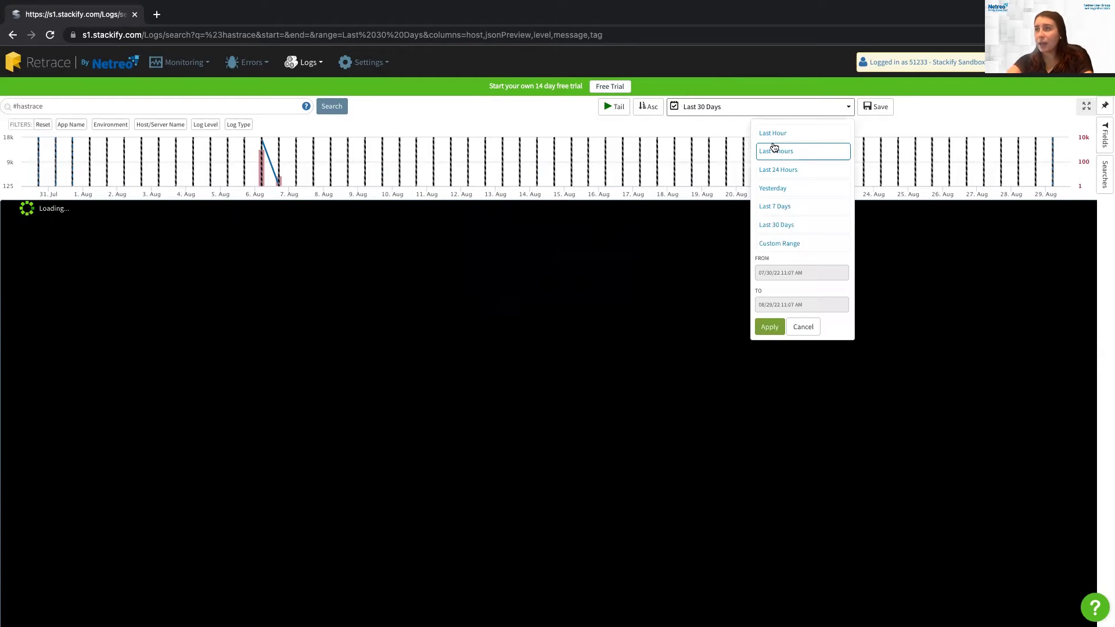
left_click(772, 143)
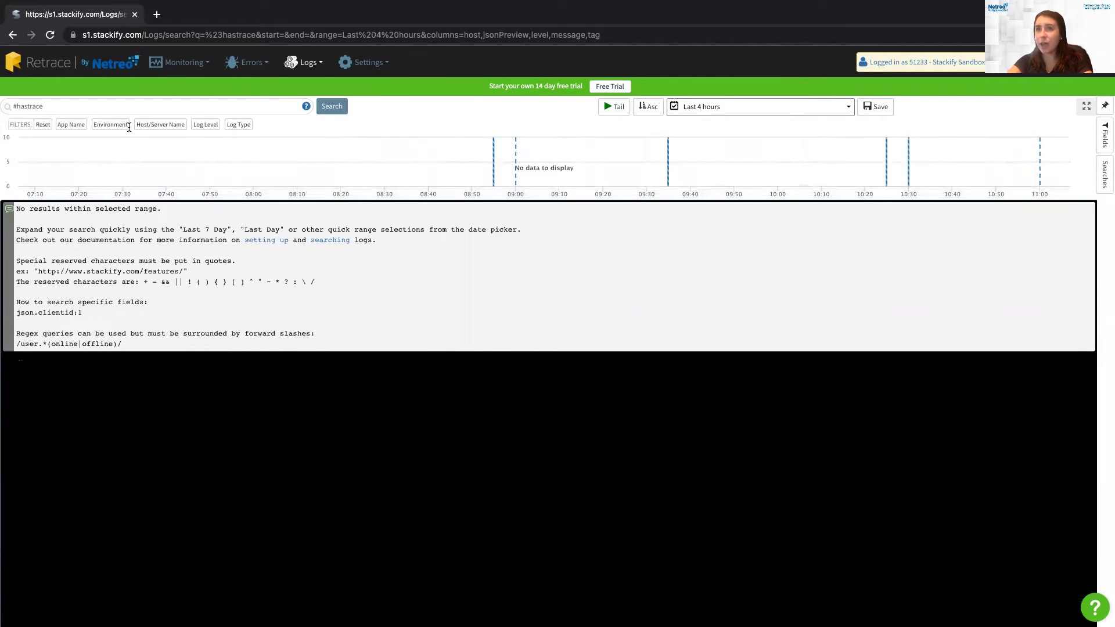
triple_click(151, 106)
key("BackSpace")
left_click(335, 110)
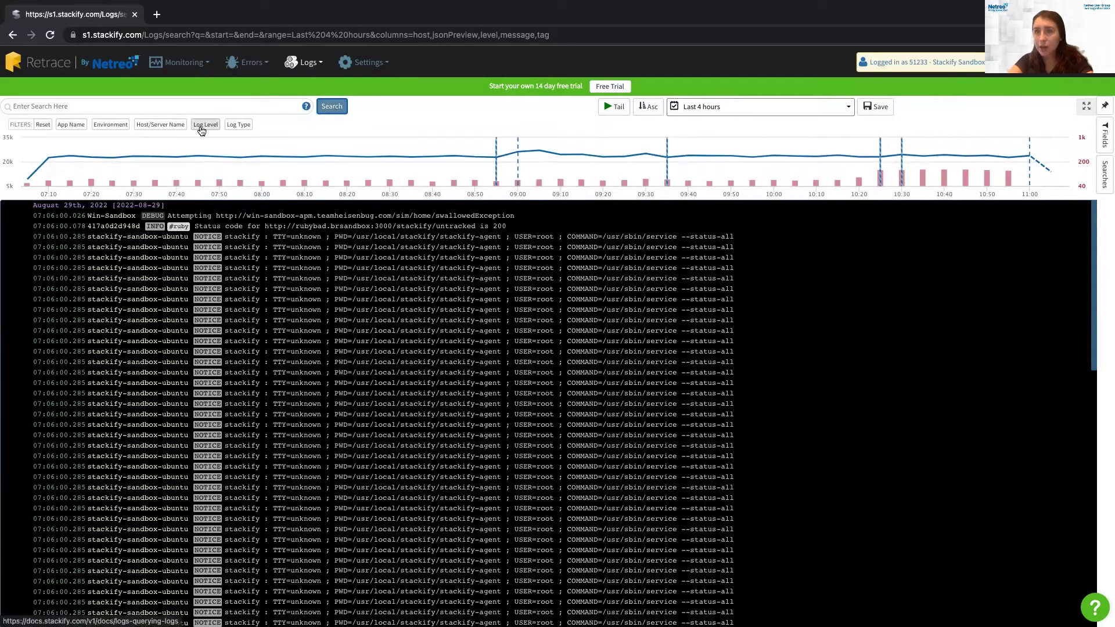
left_click(165, 106)
left_click(142, 248)
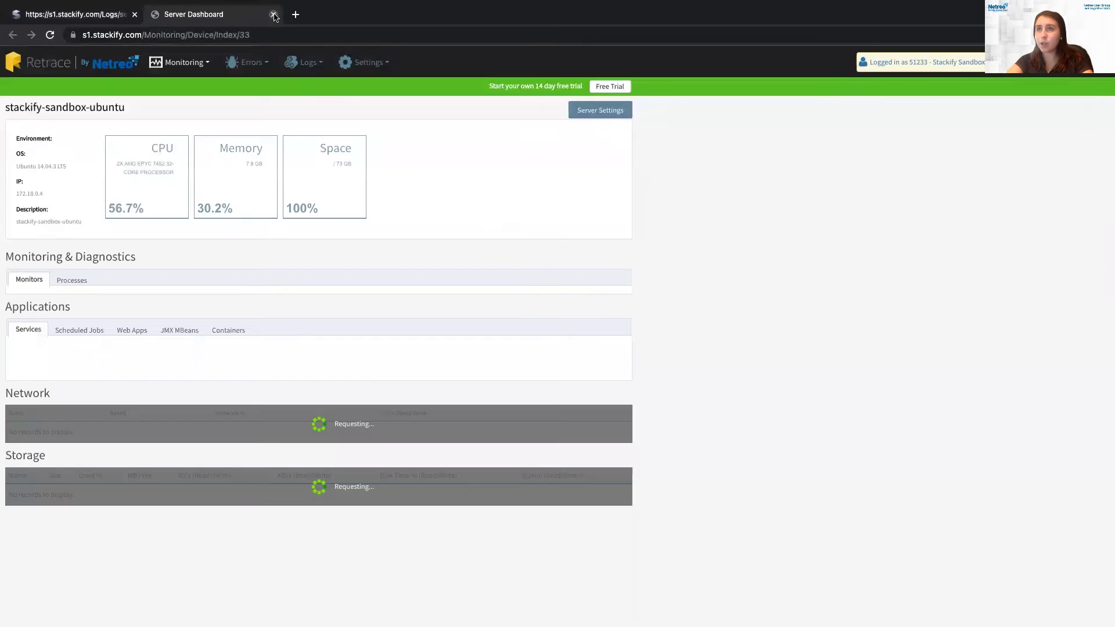
left_click(273, 16)
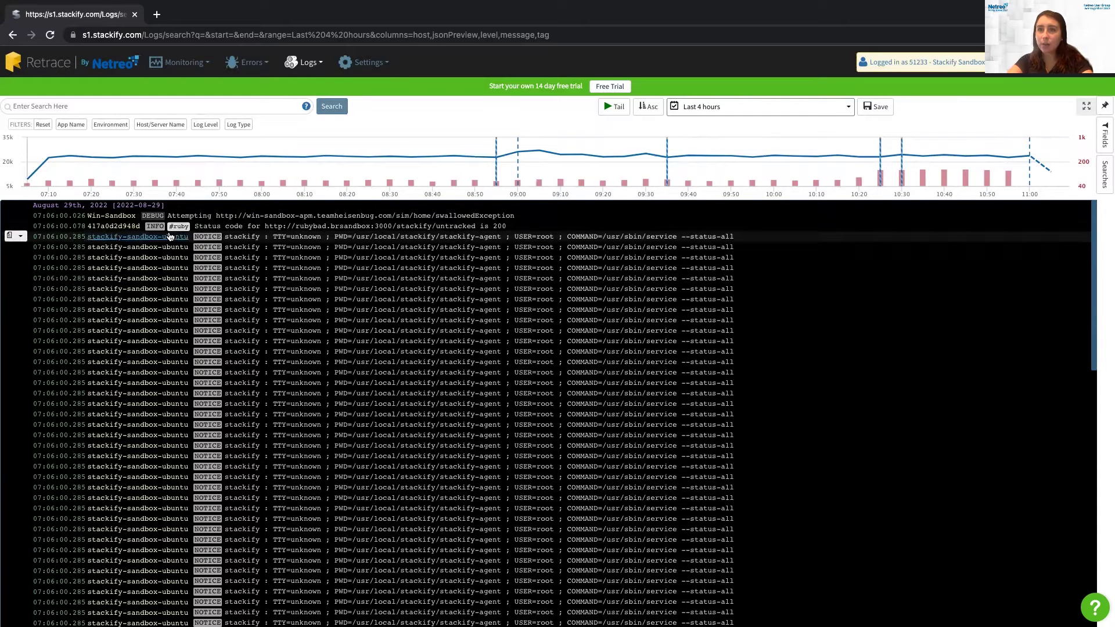
Search the logs for the tag "#ruby"
left_click(102, 105)
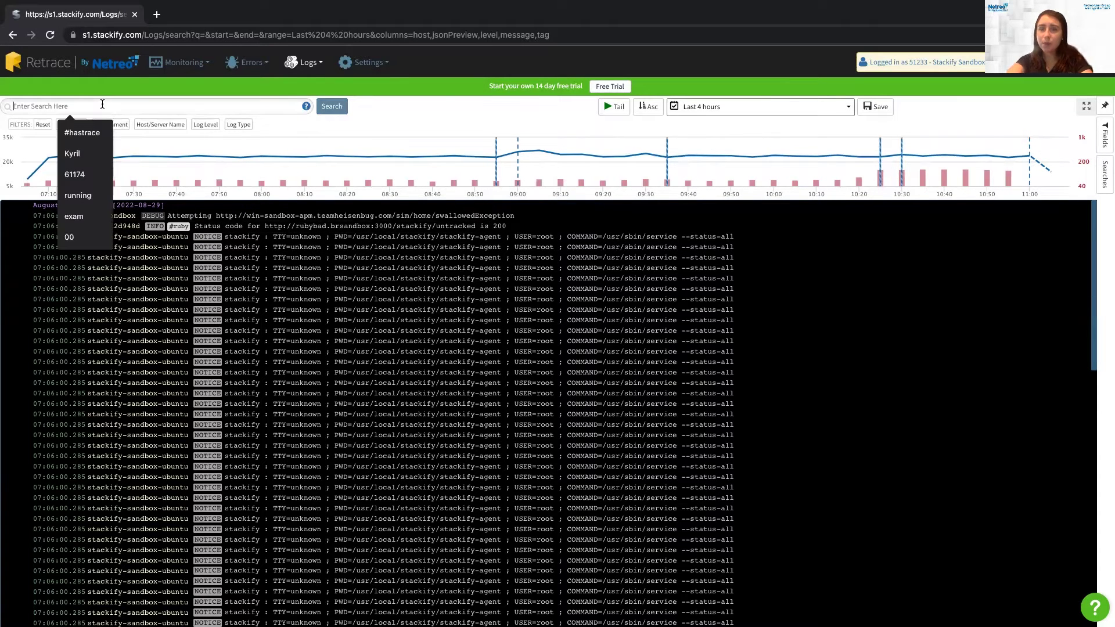
type("#r")
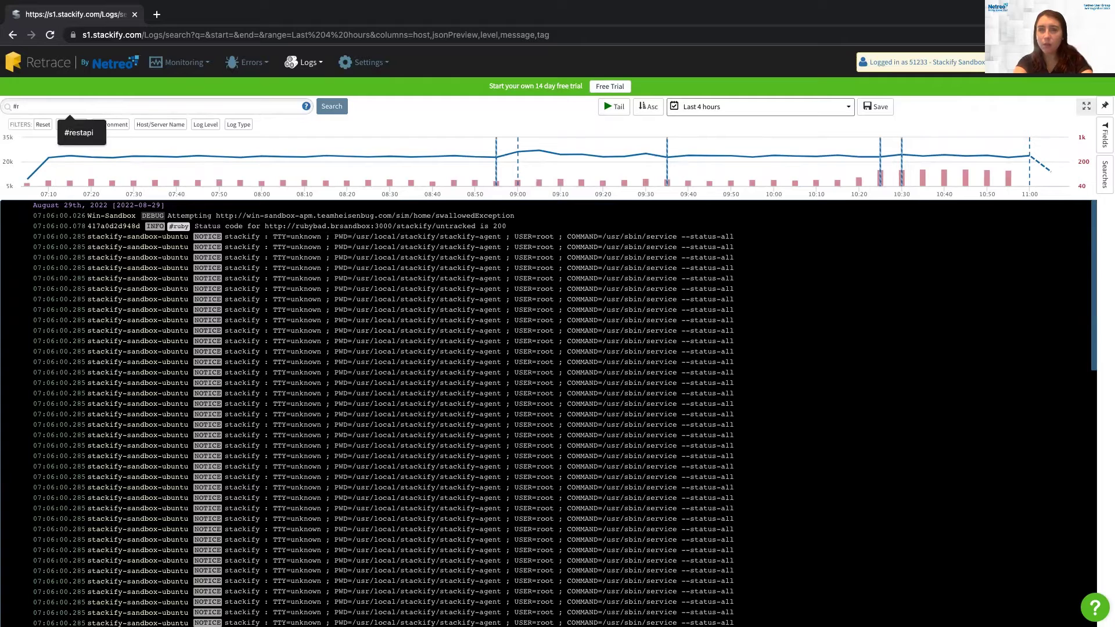
type("uby")
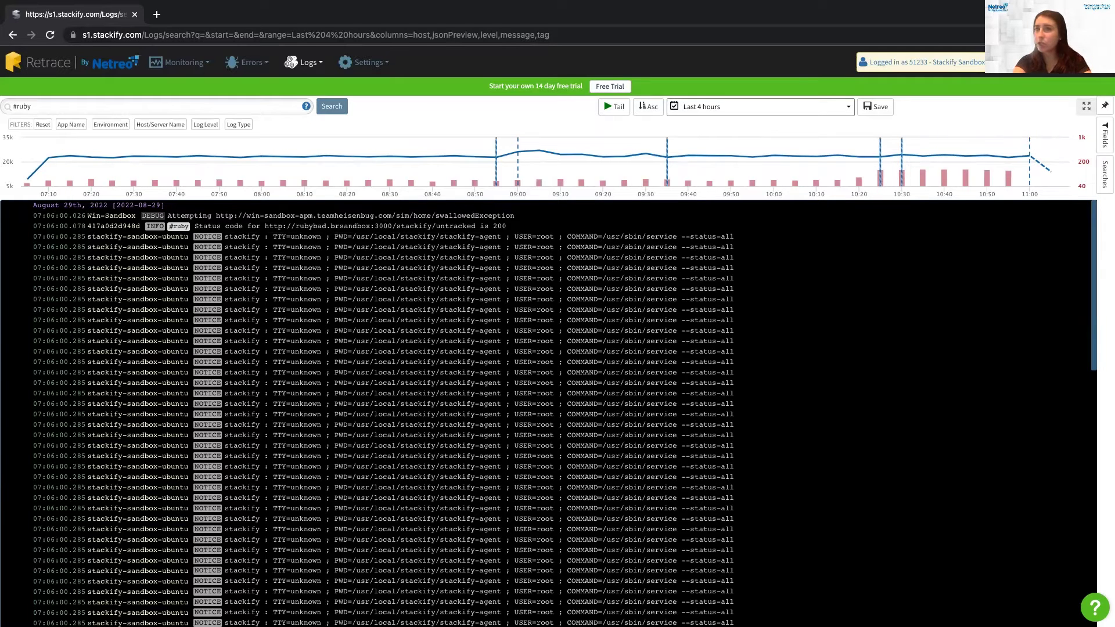
key("Return")
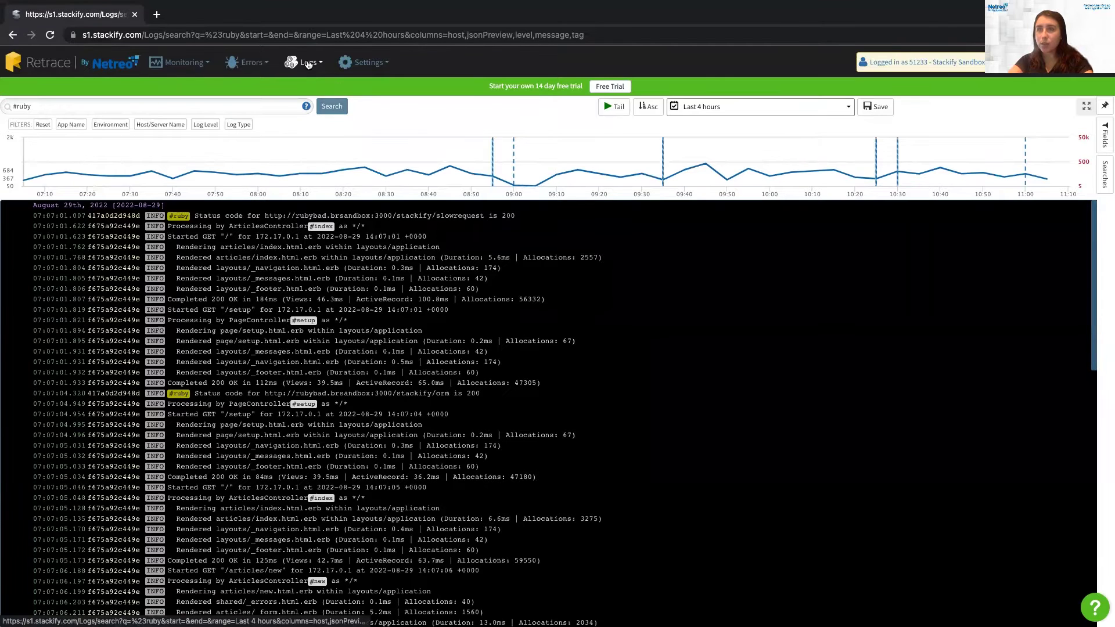
left_click(308, 63)
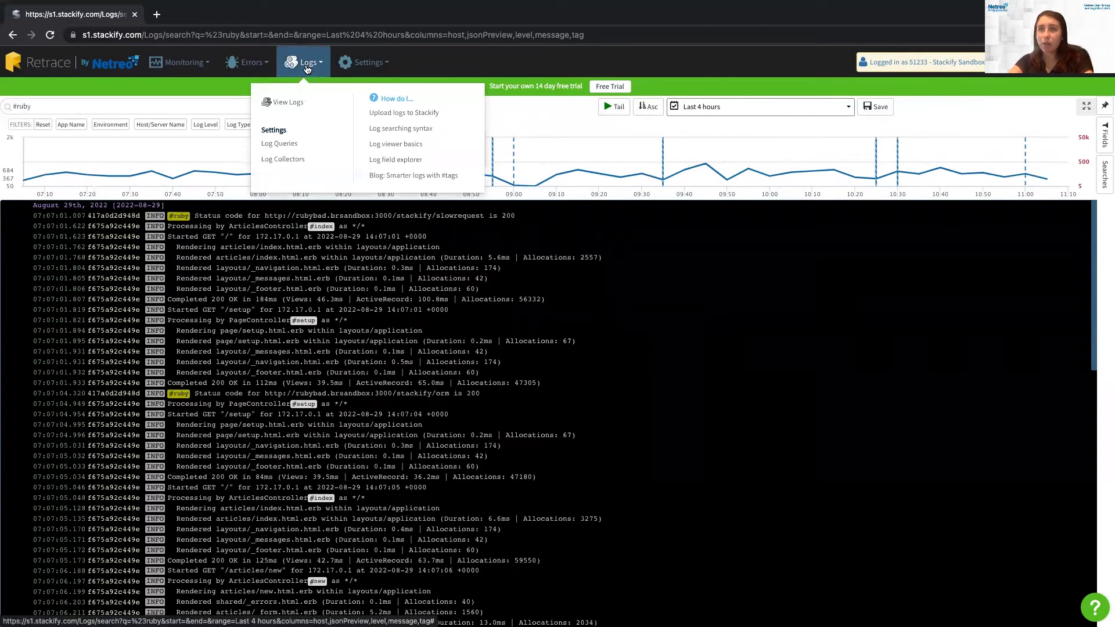
left_click(254, 71)
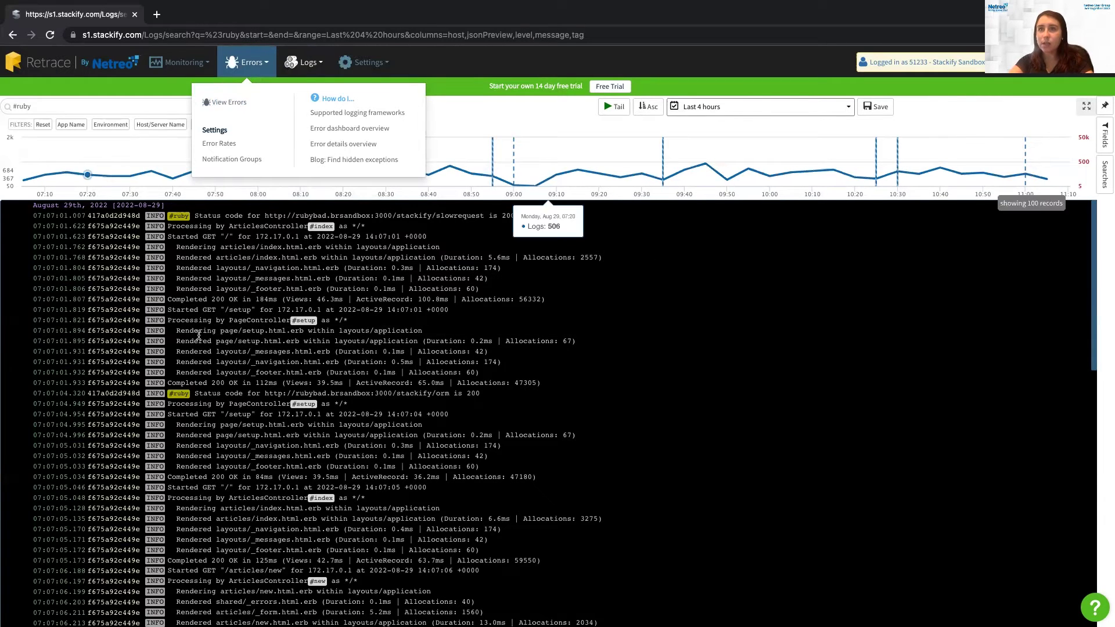
left_click(676, 352)
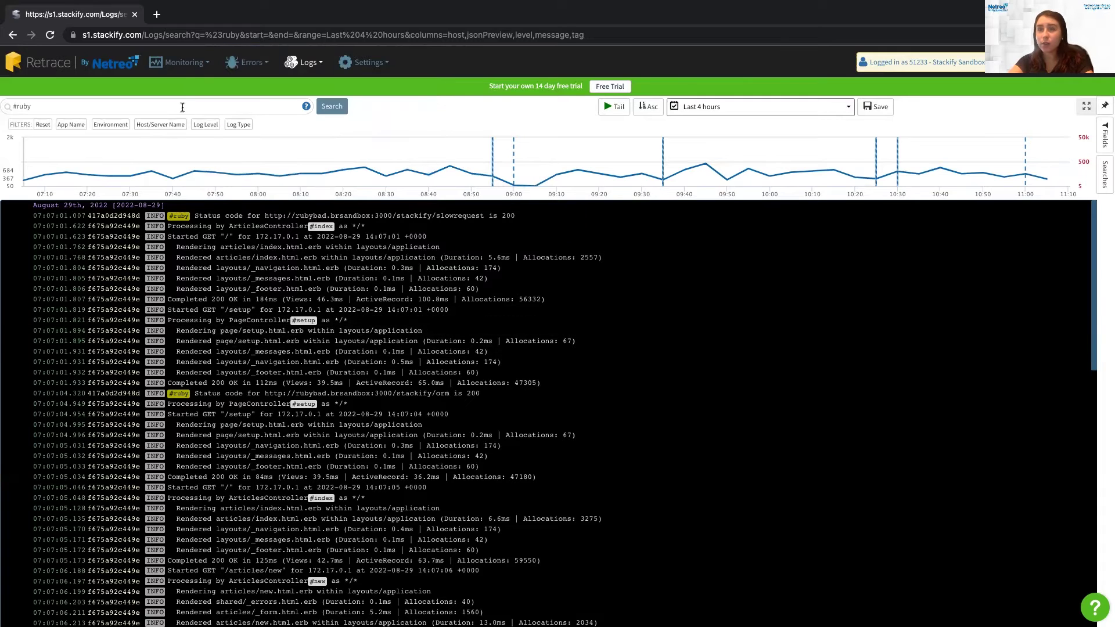
Clear the #ruby query, reload the logs, and filter them to Log Level ERROR
double_click(32, 105)
key("BackSpace")
key("BackSpace")
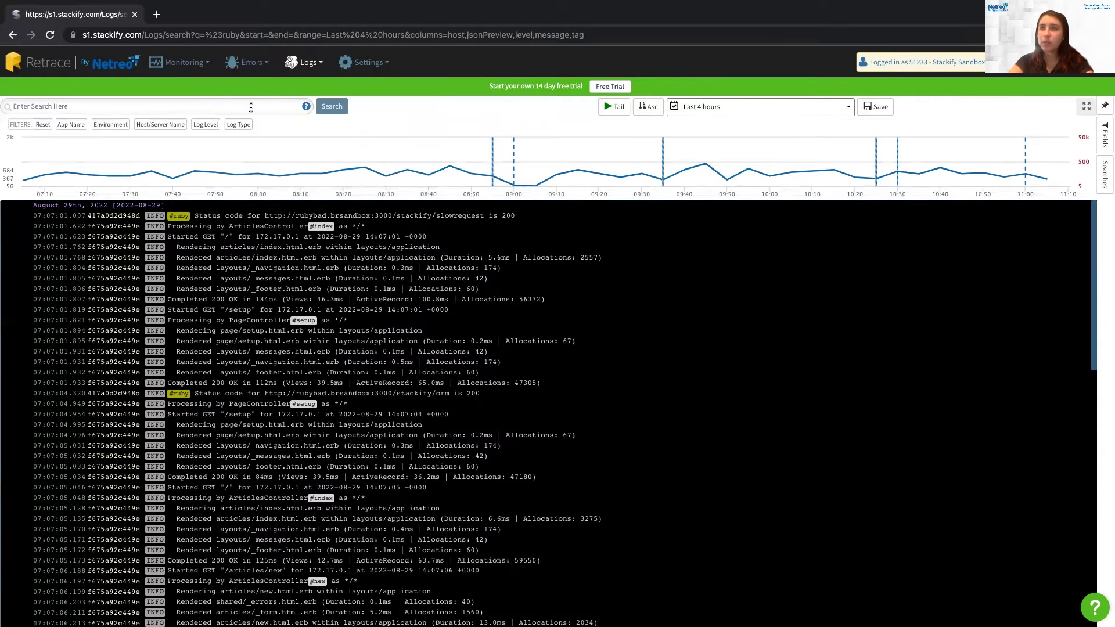
left_click(325, 110)
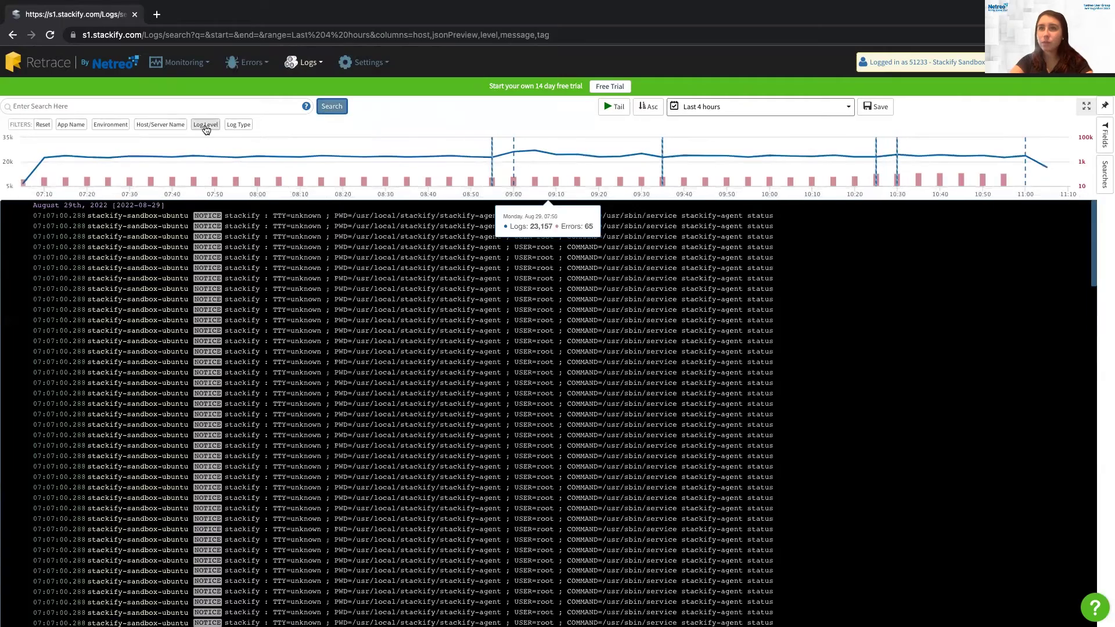
left_click(205, 124)
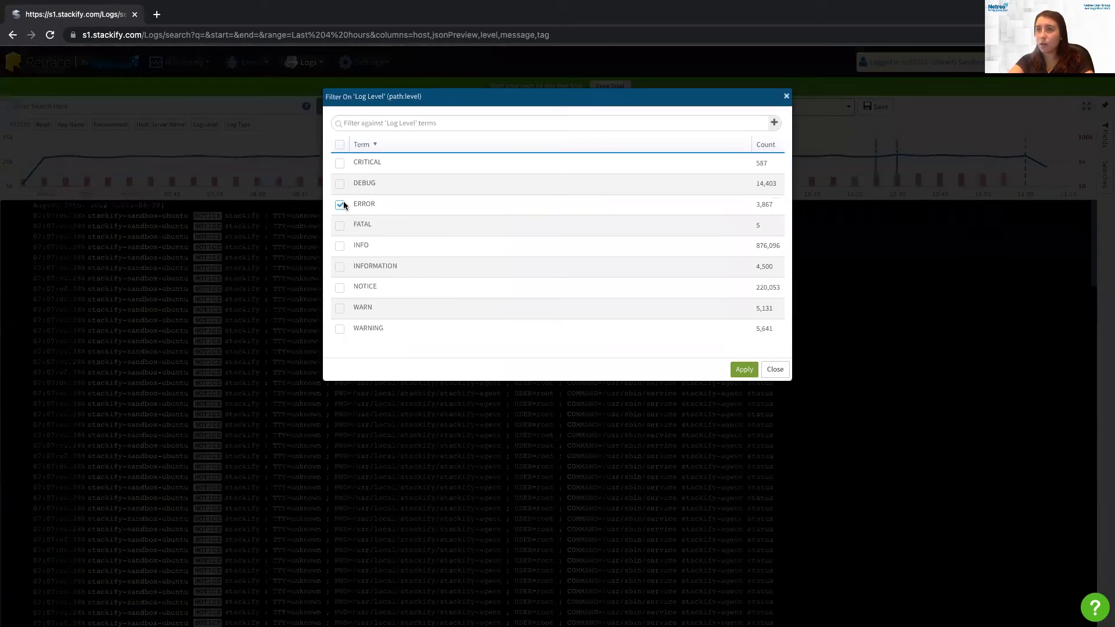
left_click(744, 369)
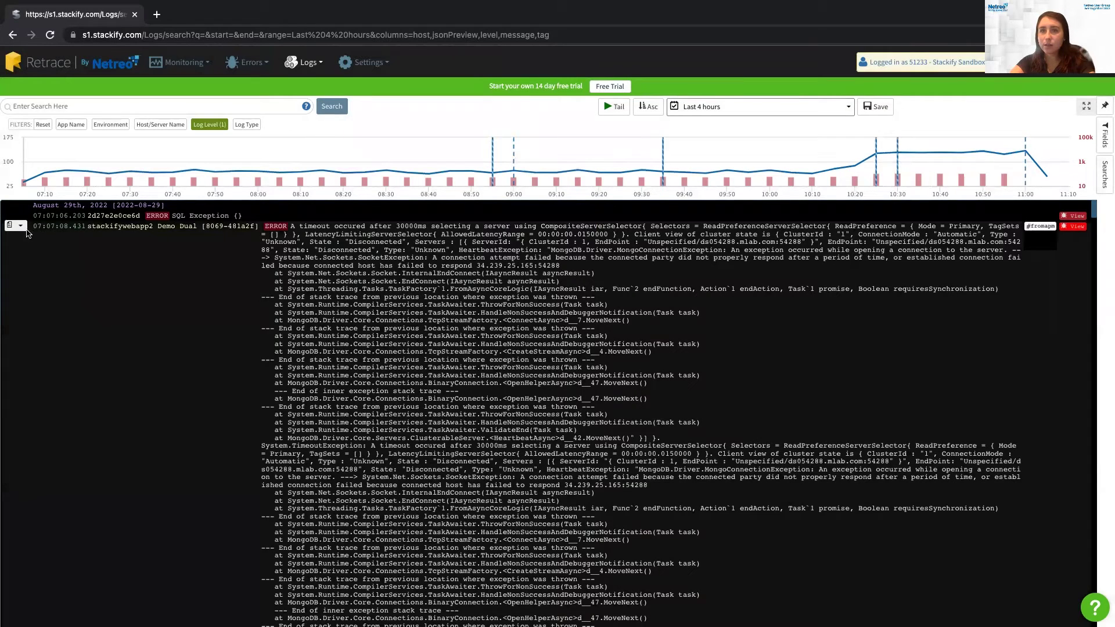
Expand the context logs for the stackifywebapp2 timeout error and examine the entries and stack traces leading up to it
left_click(25, 229)
left_click(41, 244)
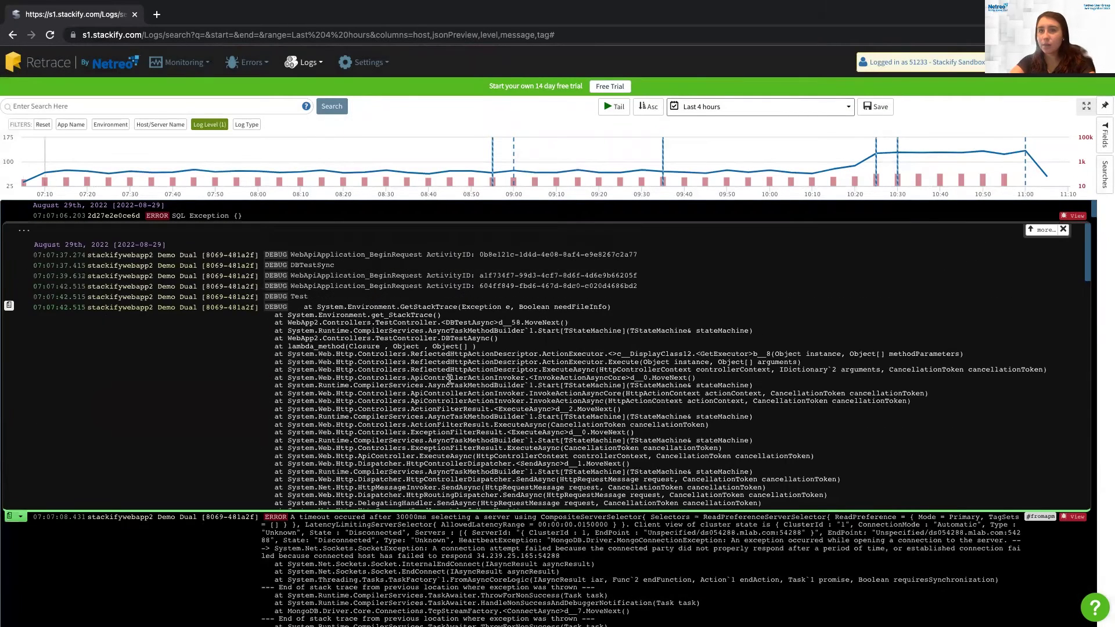
scroll(450, 379, "down", 10)
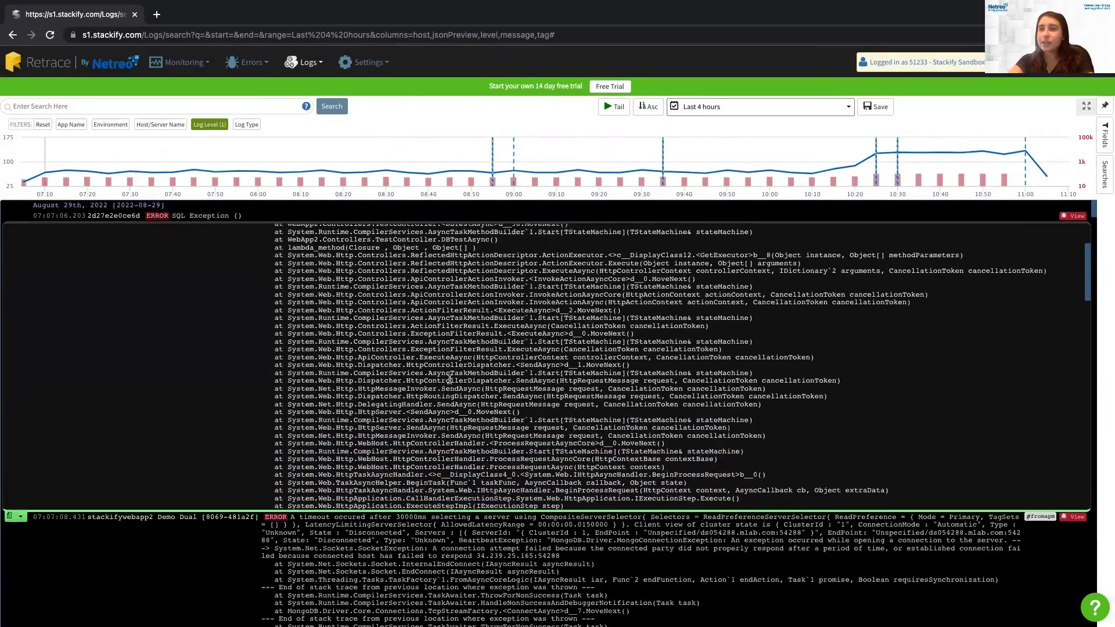
scroll(450, 381, "down", 10)
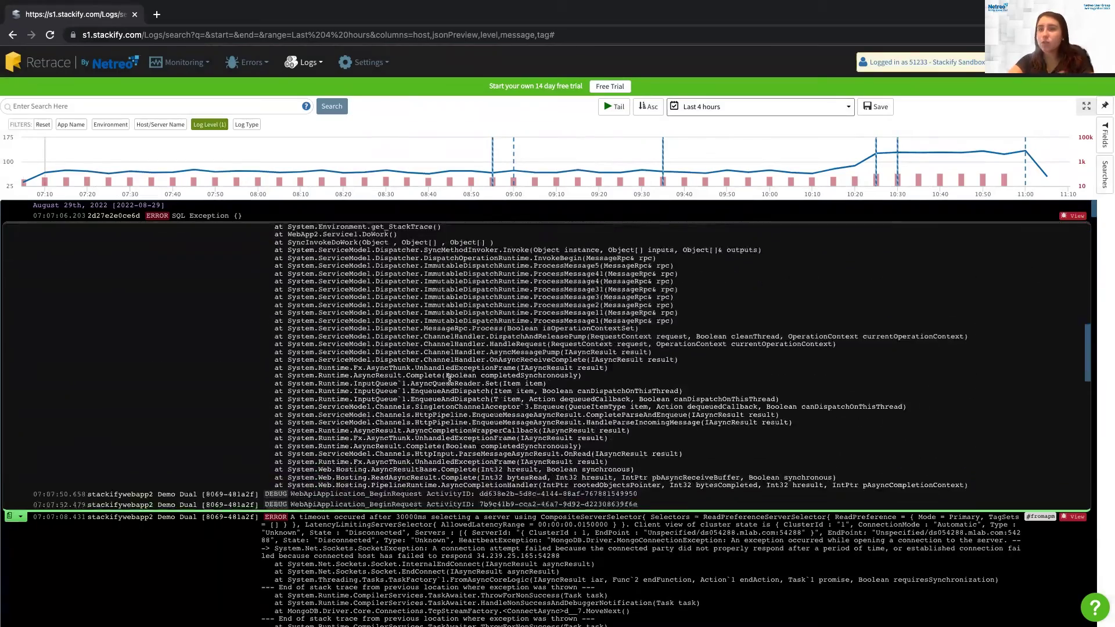
scroll(450, 379, "down", 3)
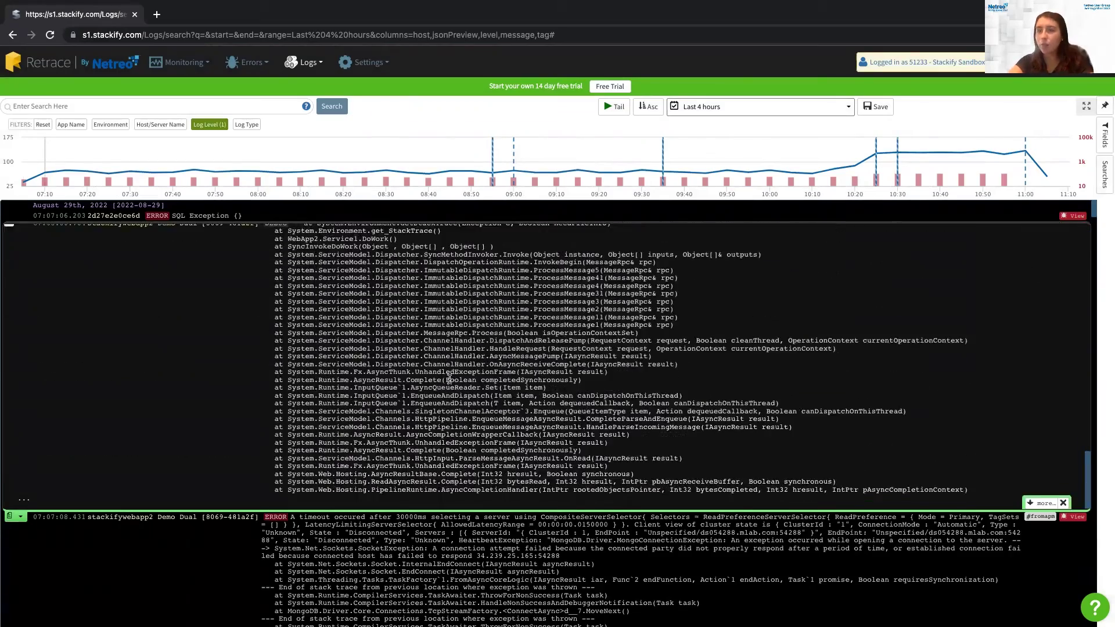
scroll(450, 379, "up", 3)
scroll(449, 379, "up", 2)
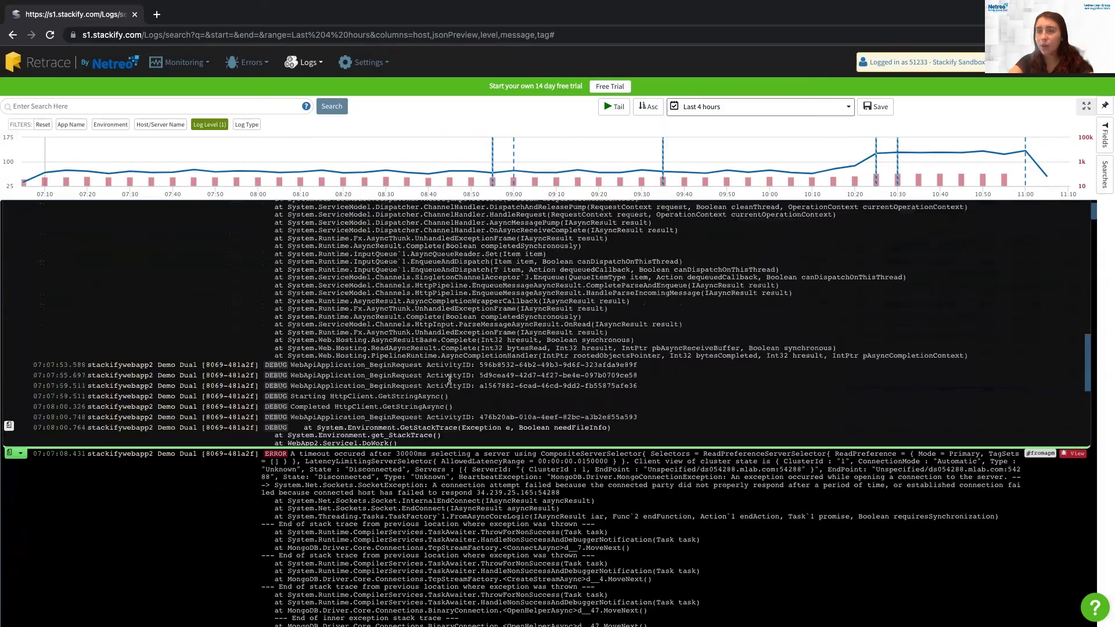
scroll(450, 379, "up", 10)
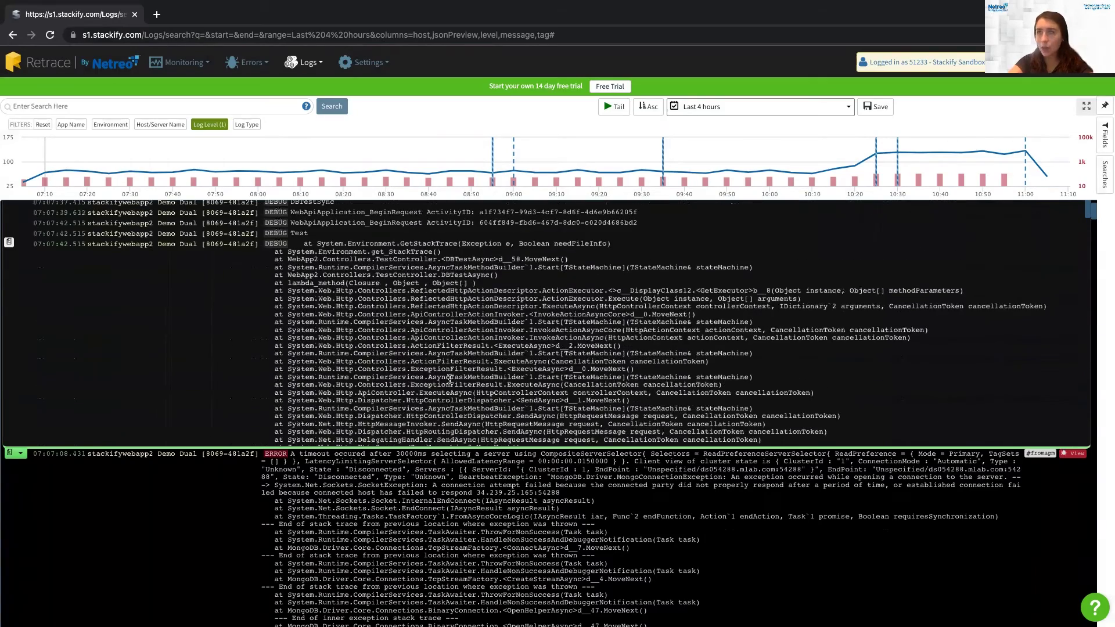
Dismiss the context logs and examine the stackifywebapp2 timeout error's details, including its stack trace, HTTP request and headers
scroll(450, 380, "up", 2)
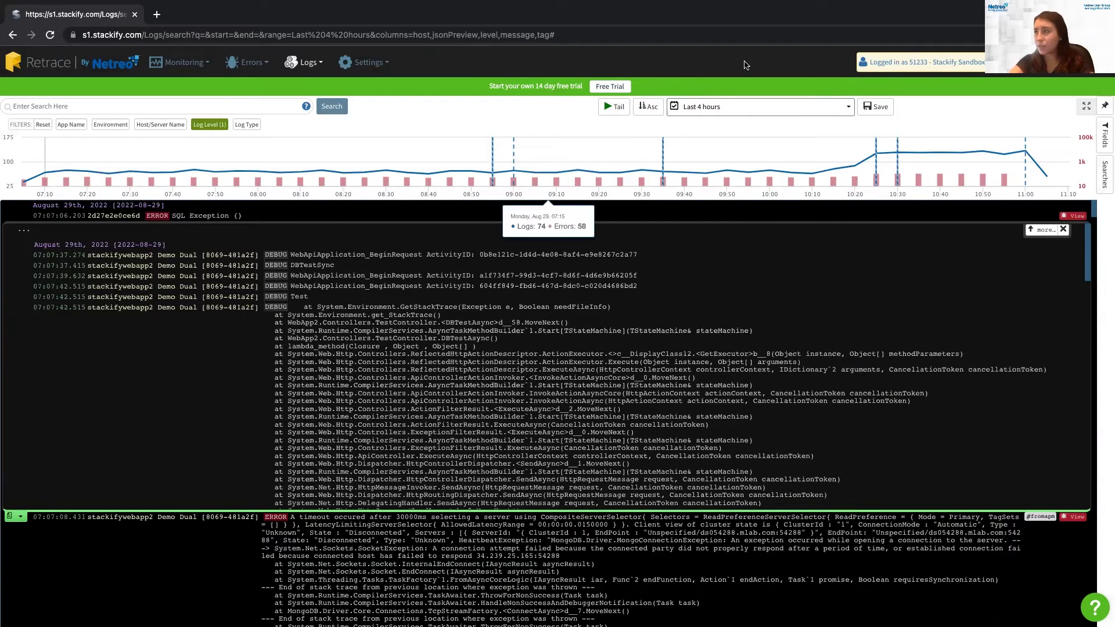
left_click(1064, 230)
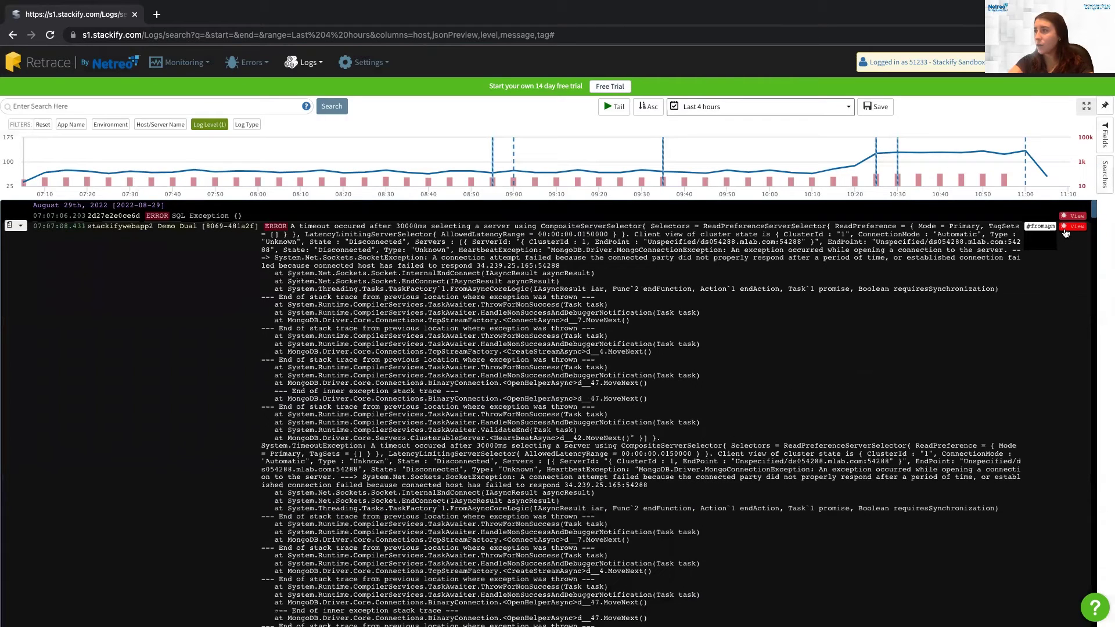
left_click(1074, 226)
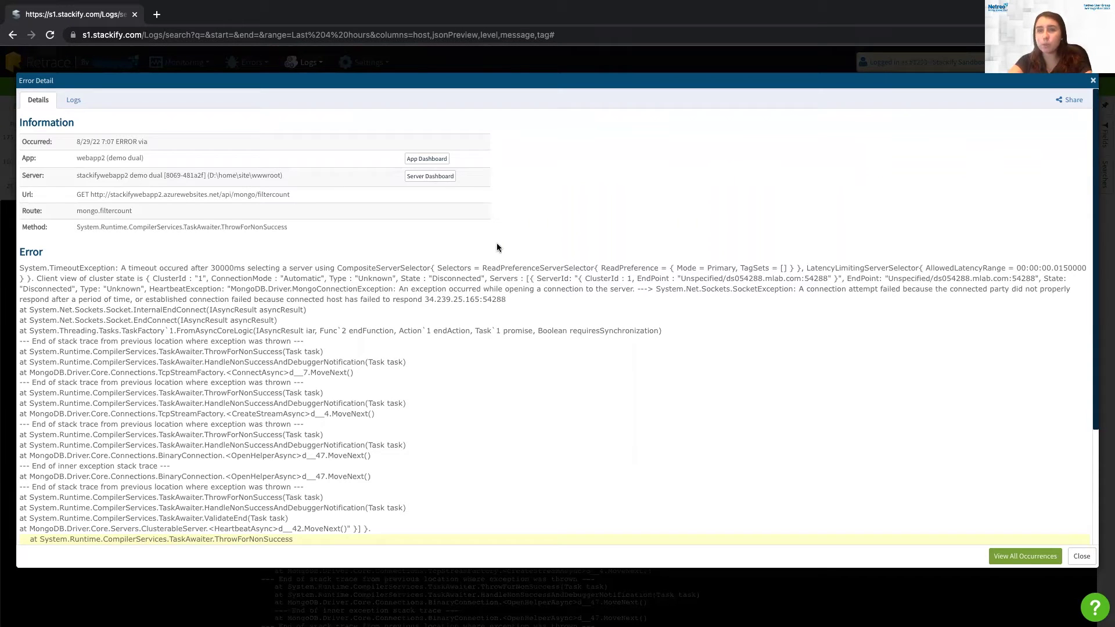
scroll(497, 248, "down", 3)
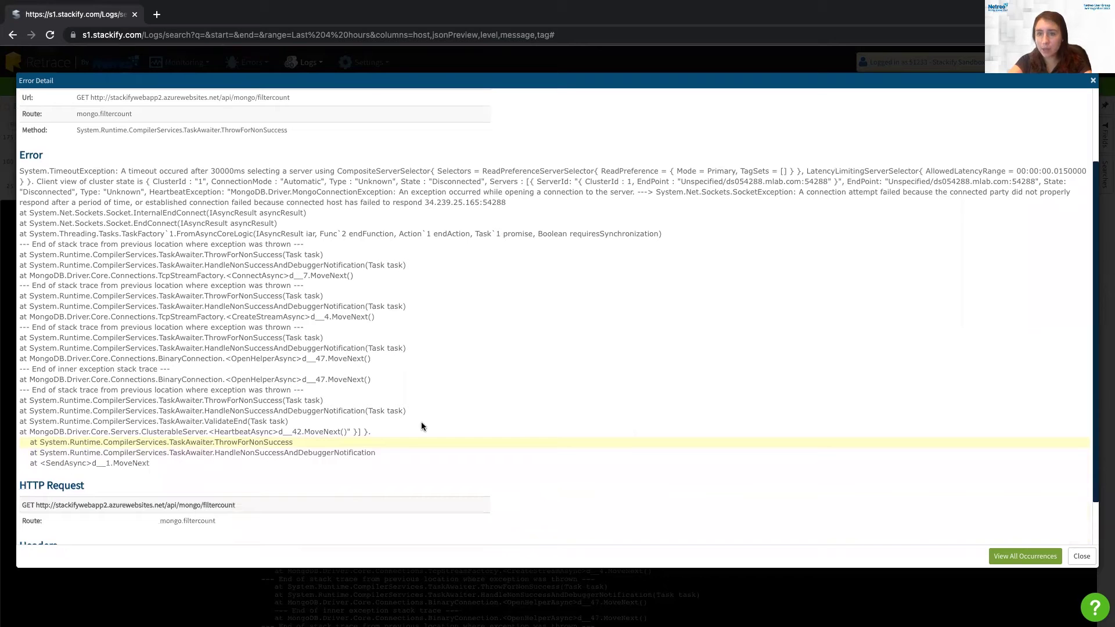
scroll(421, 427, "down", 2)
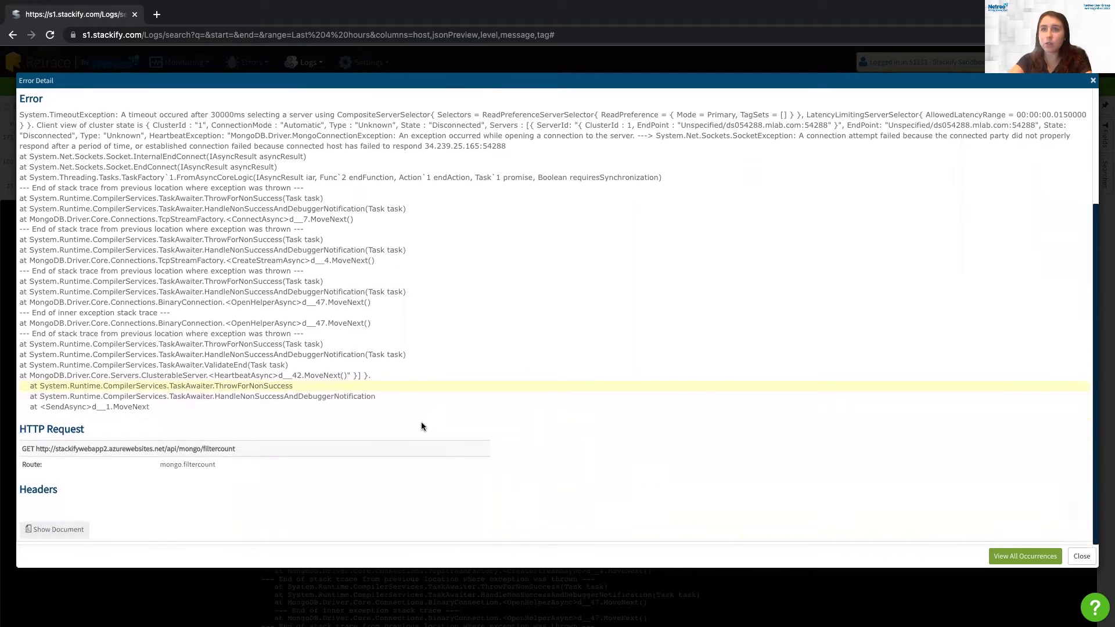
scroll(281, 319, "up", 5)
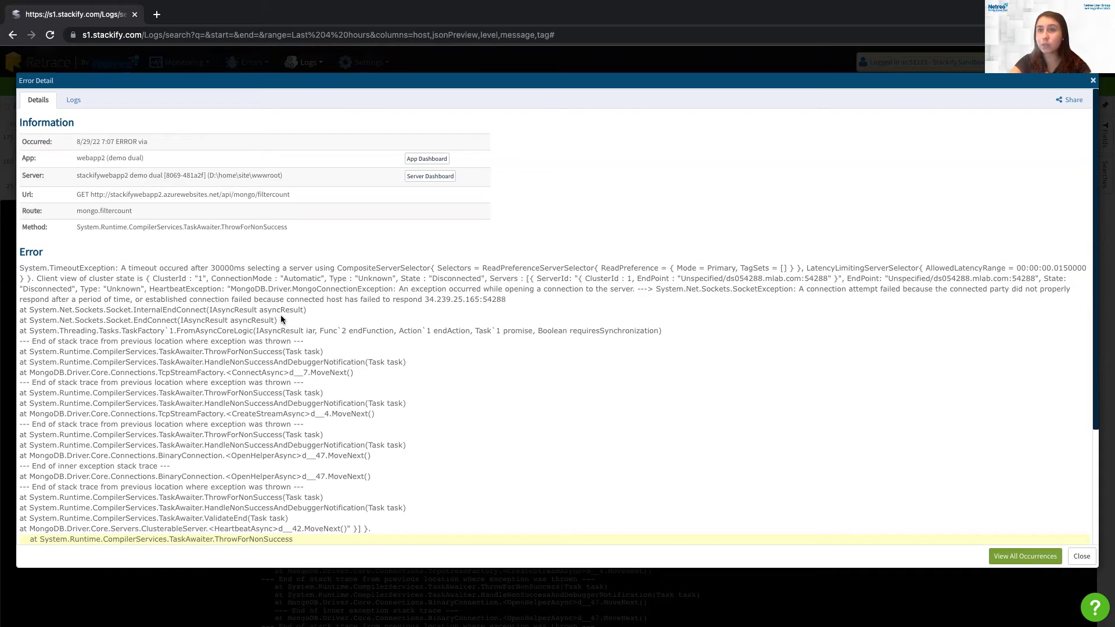
scroll(281, 319, "down", 5)
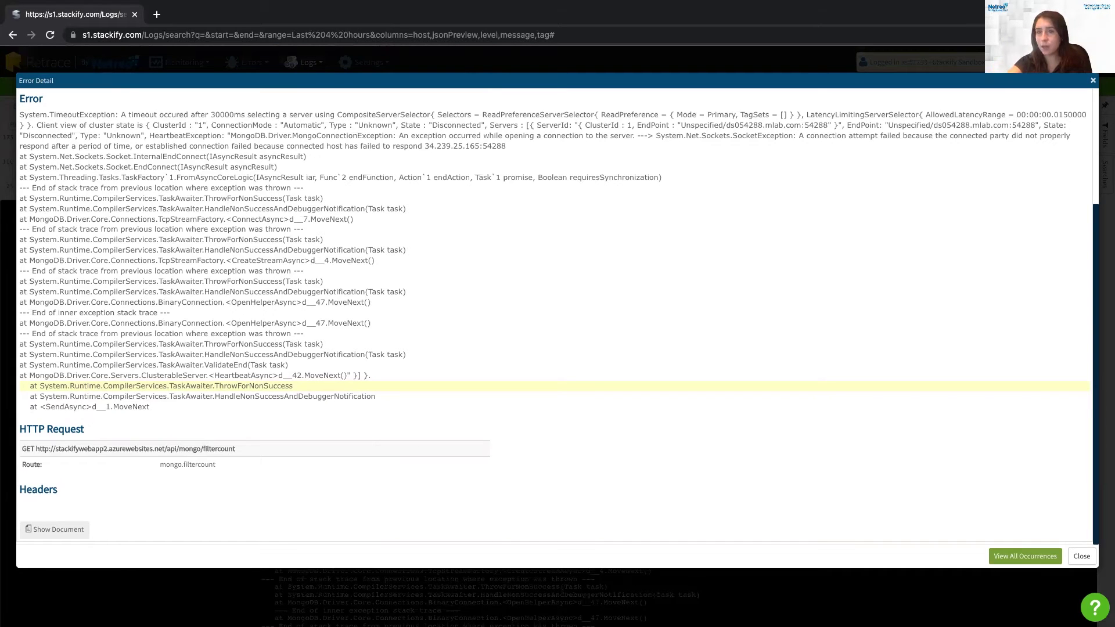
left_click(1084, 556)
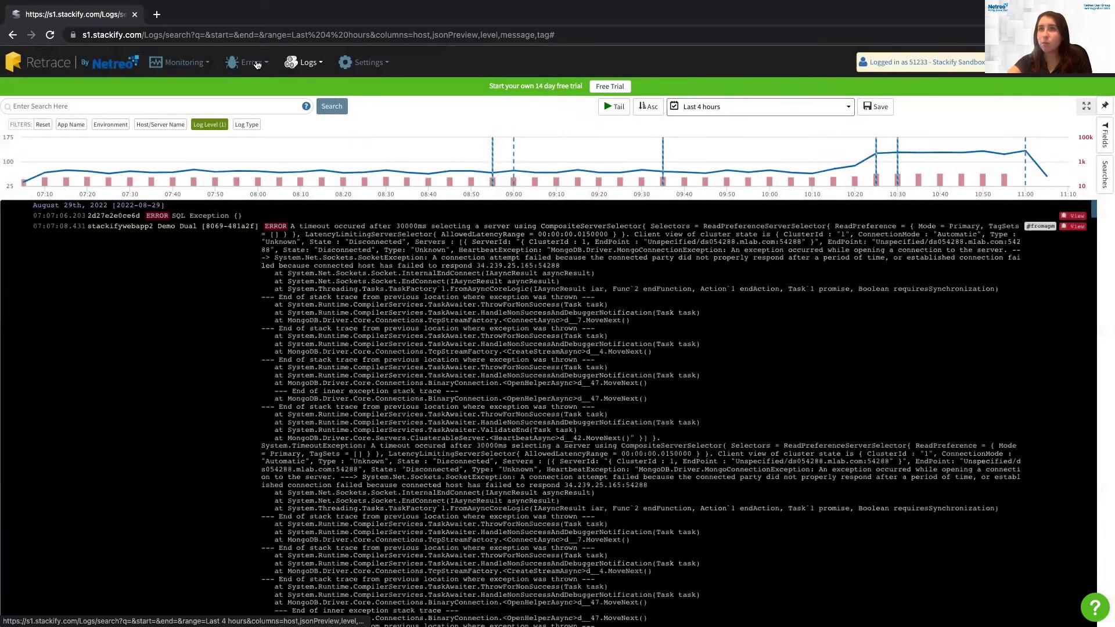
Open the Errors dashboard and review its app and error summaries along with the detailed error entries
mouse_move(246, 62)
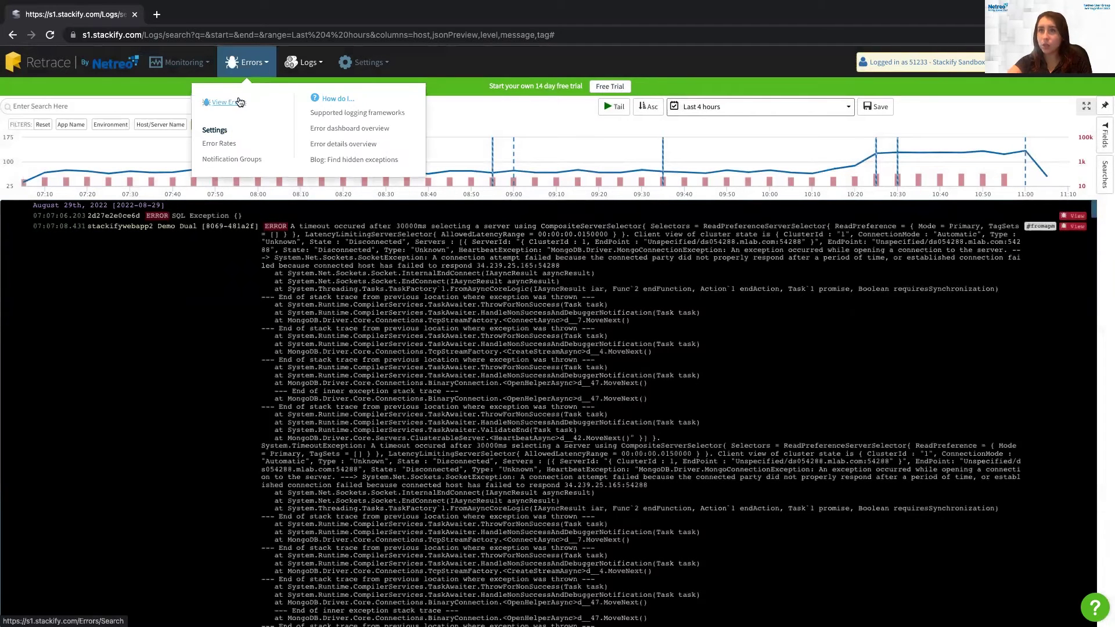
left_click(238, 102)
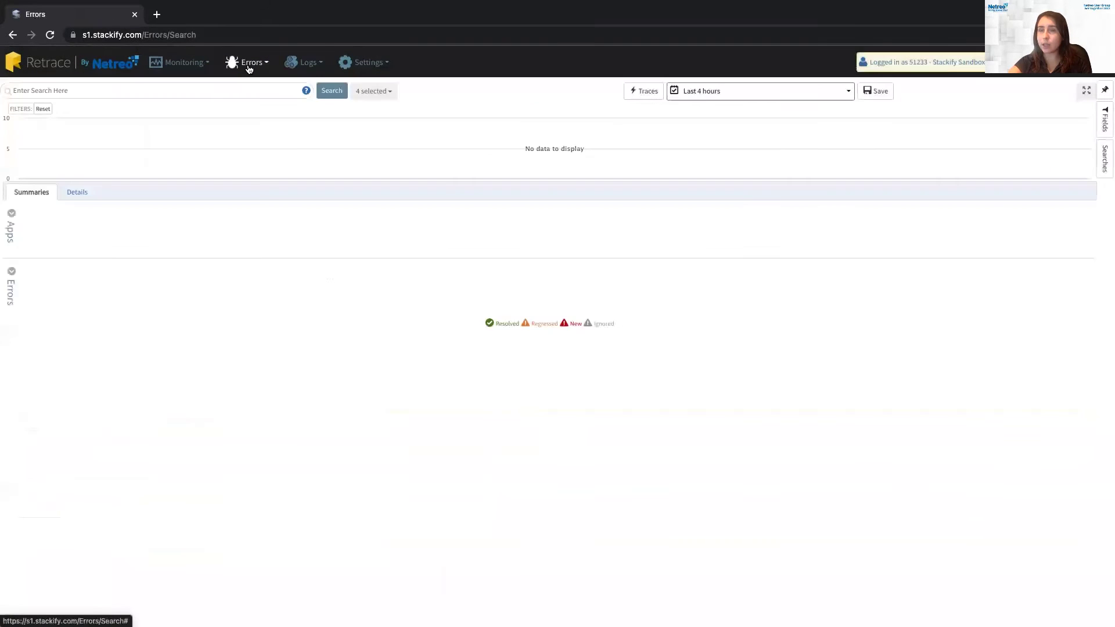
mouse_move(247, 65)
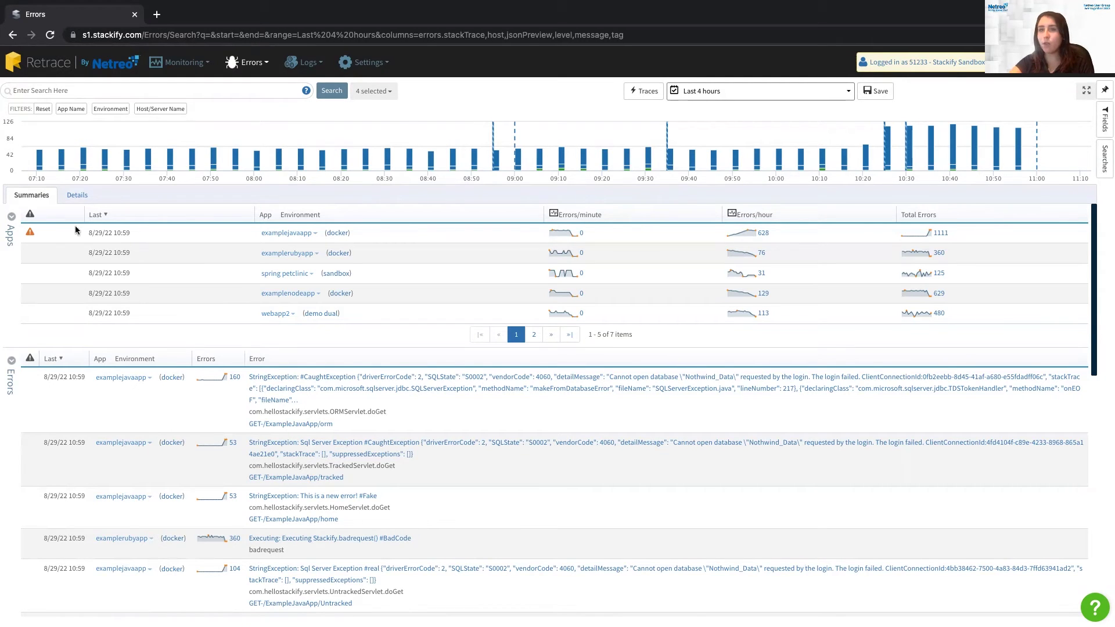
scroll(288, 314, "down", 2)
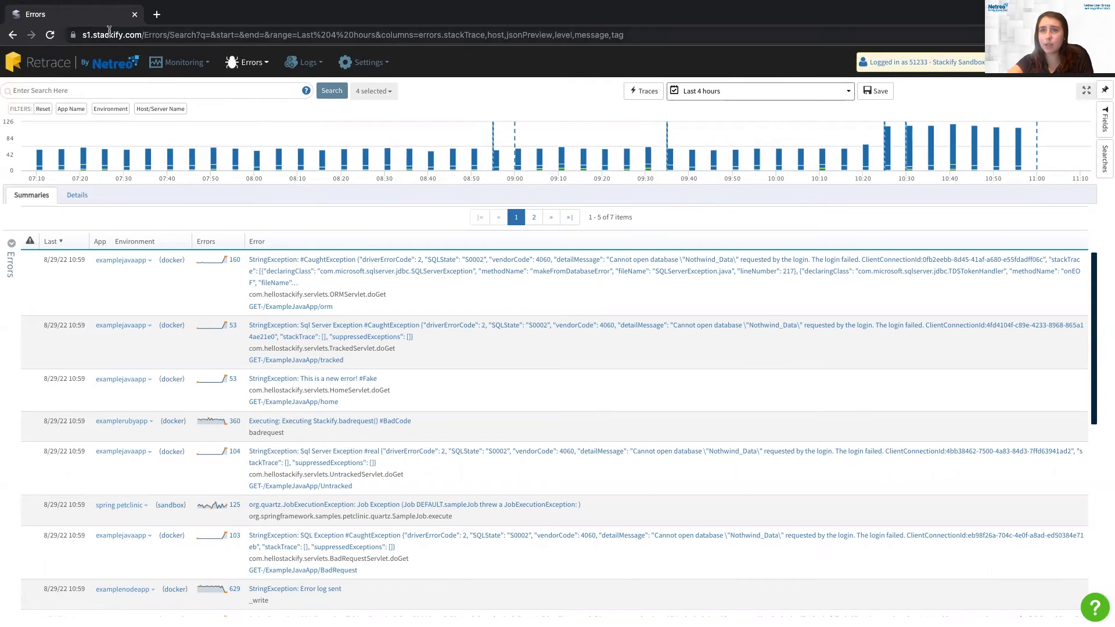
left_click(86, 197)
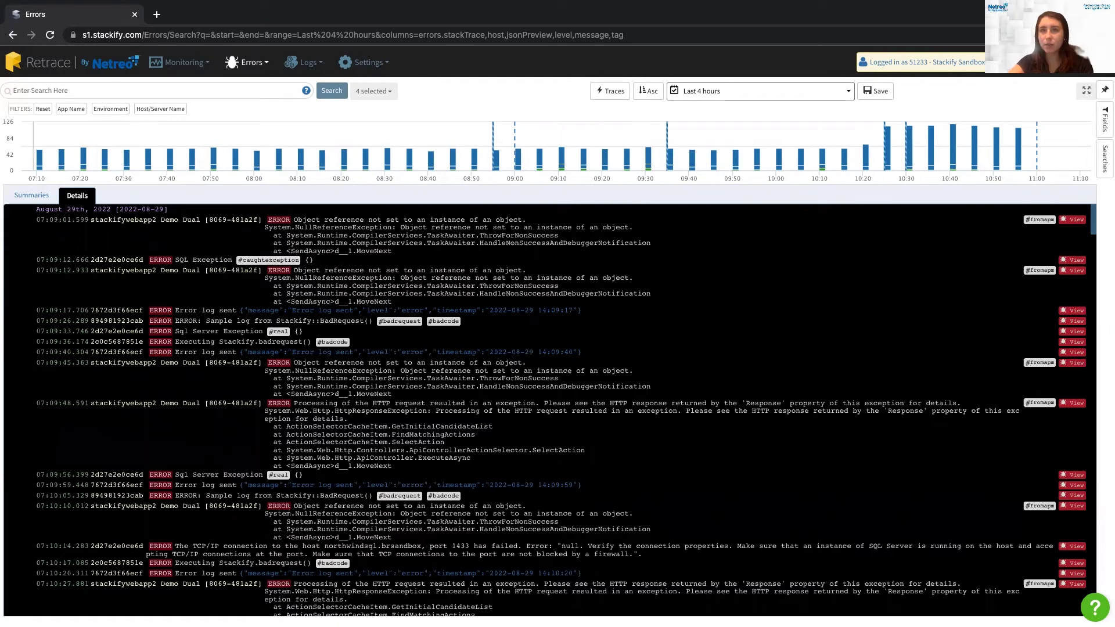
left_click(16, 198)
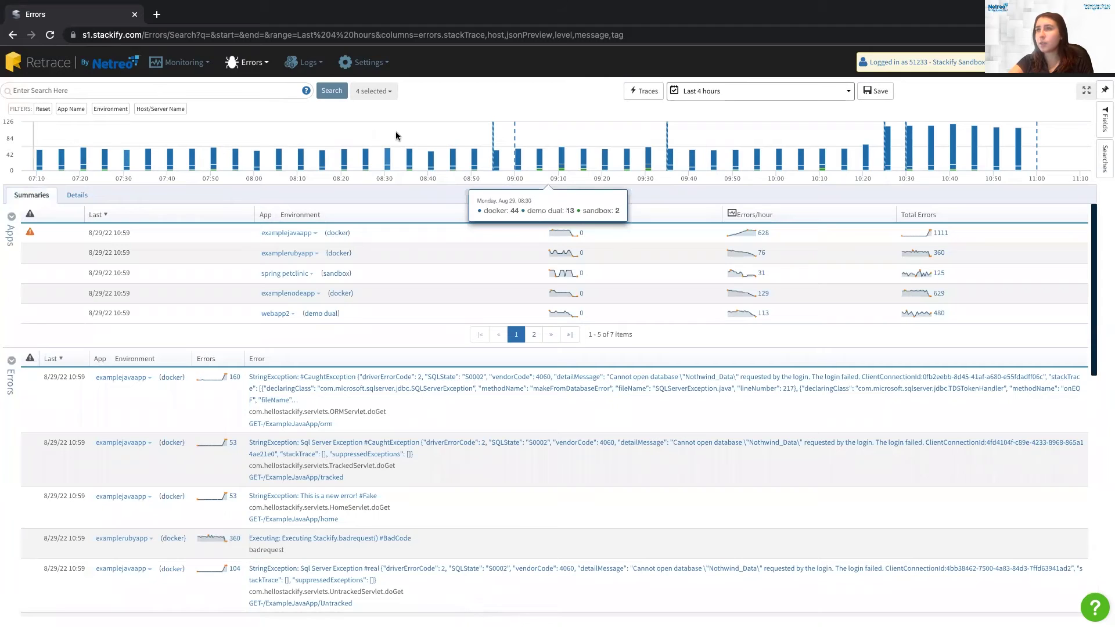
Inspect the 08:55 deployment marker on the errors chart and review the App Name filter terms without applying any
mouse_move(495, 139)
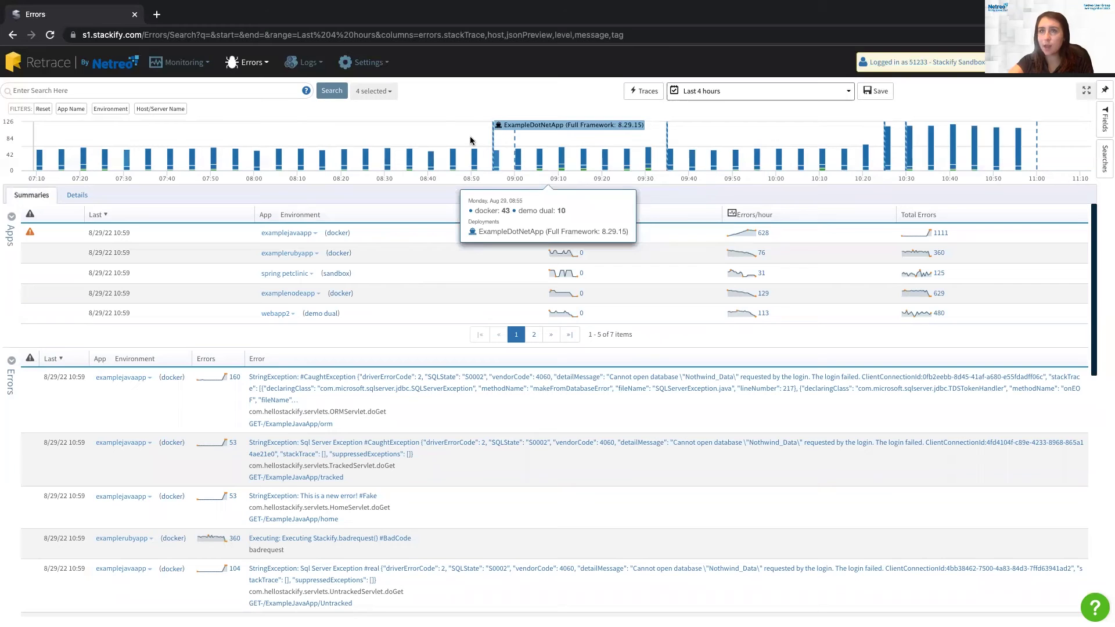
left_click(69, 109)
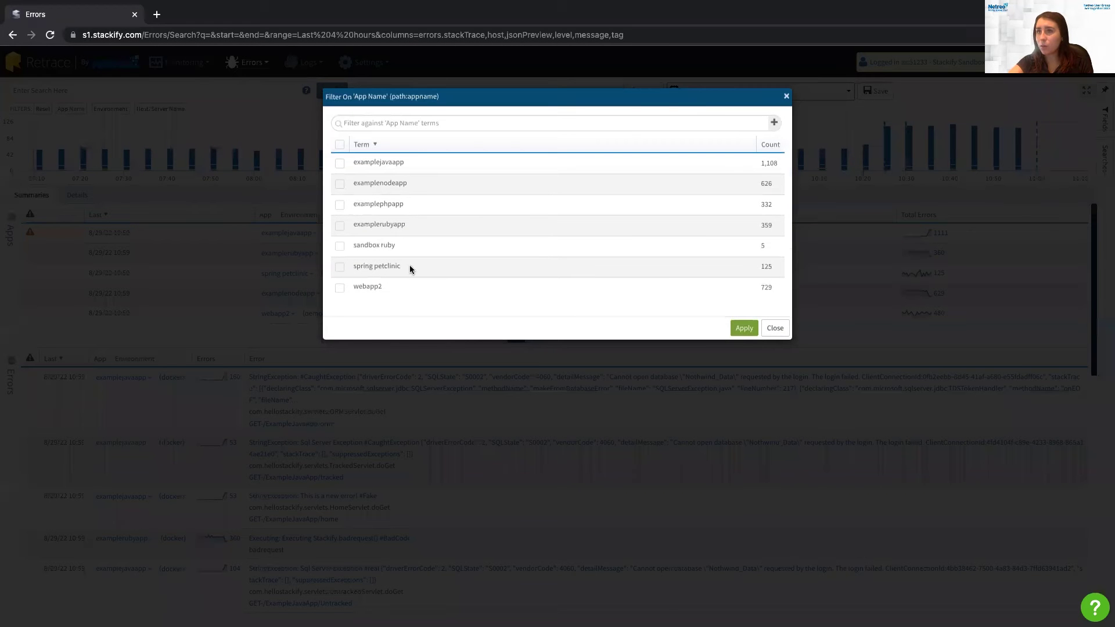
left_click(775, 328)
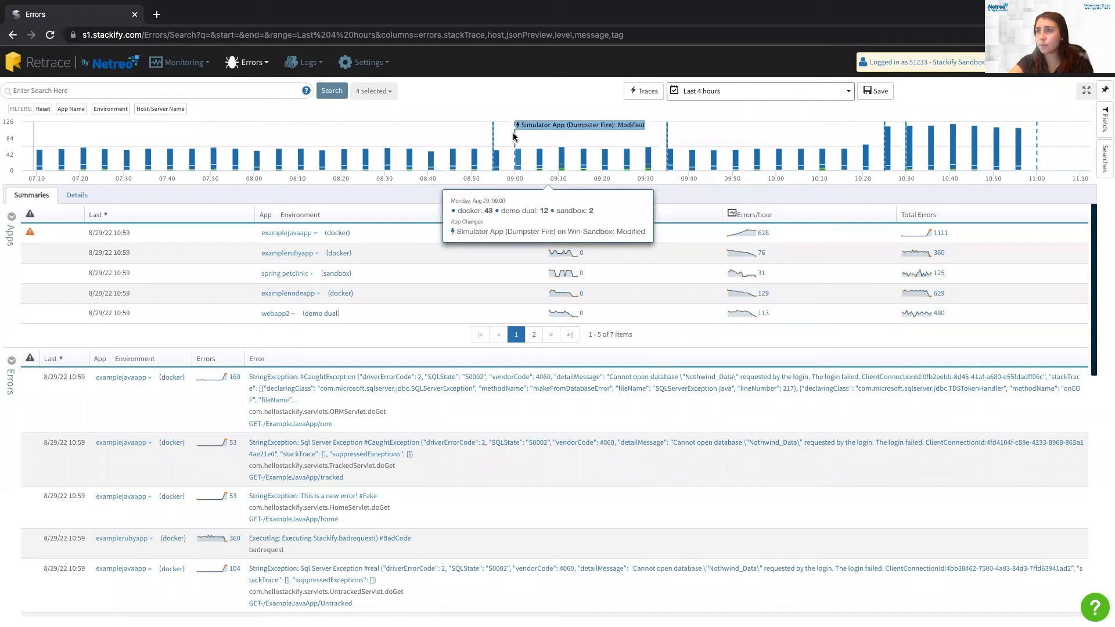
Jump from the chart to the error entries around 09:42, check the stackifywebapp2 server dashboard, and return to the errors
left_click(666, 130)
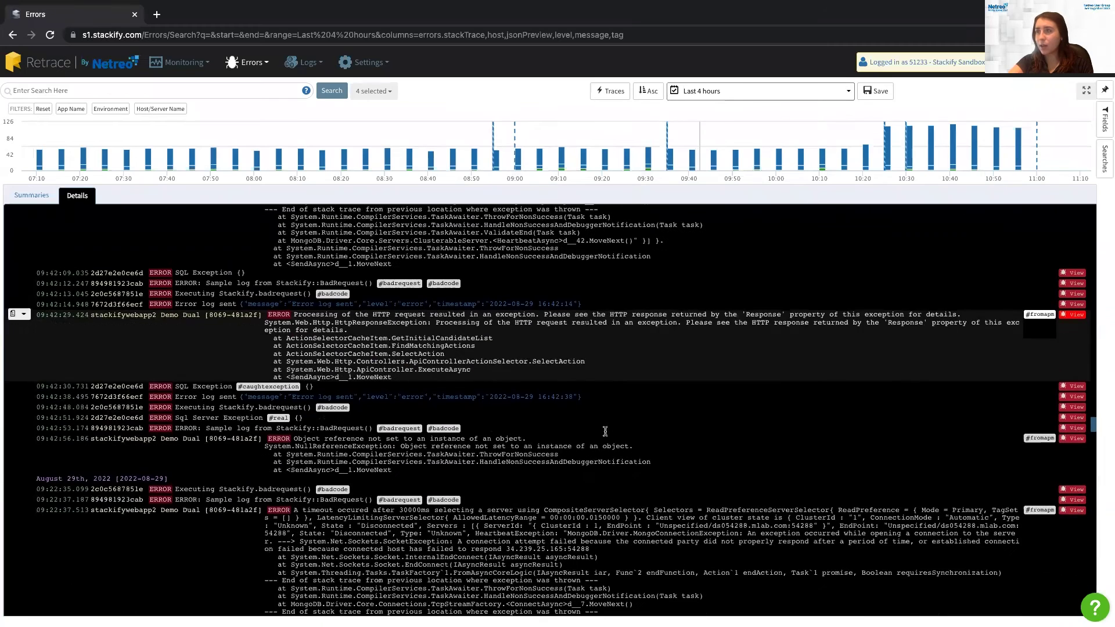
mouse_move(667, 138)
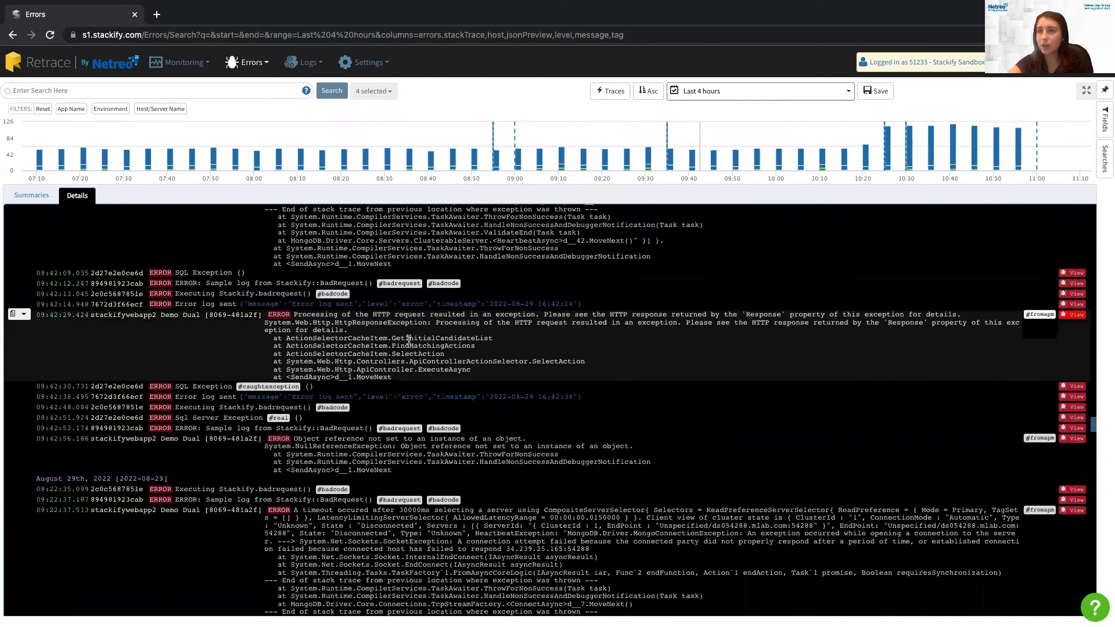
scroll(409, 340, "down", 1)
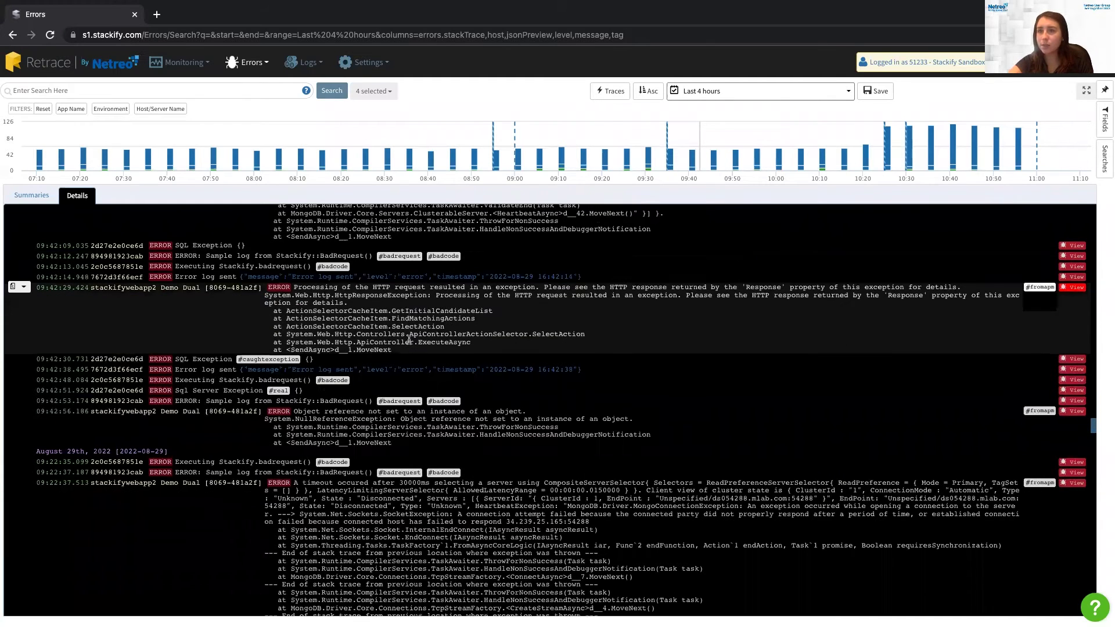
left_click(132, 289)
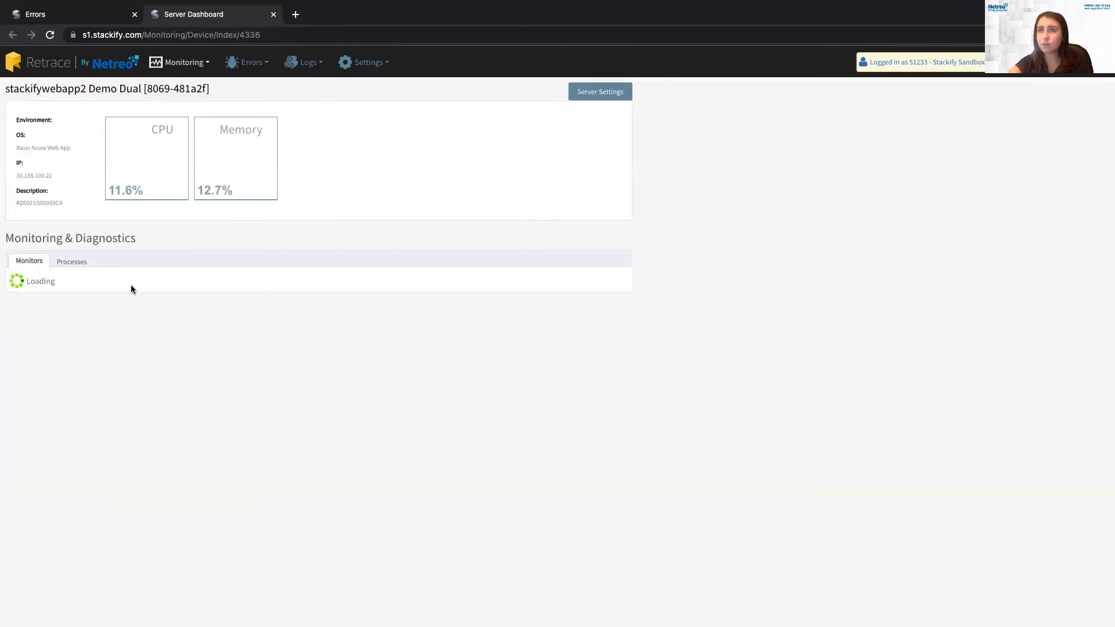
left_click(68, 15)
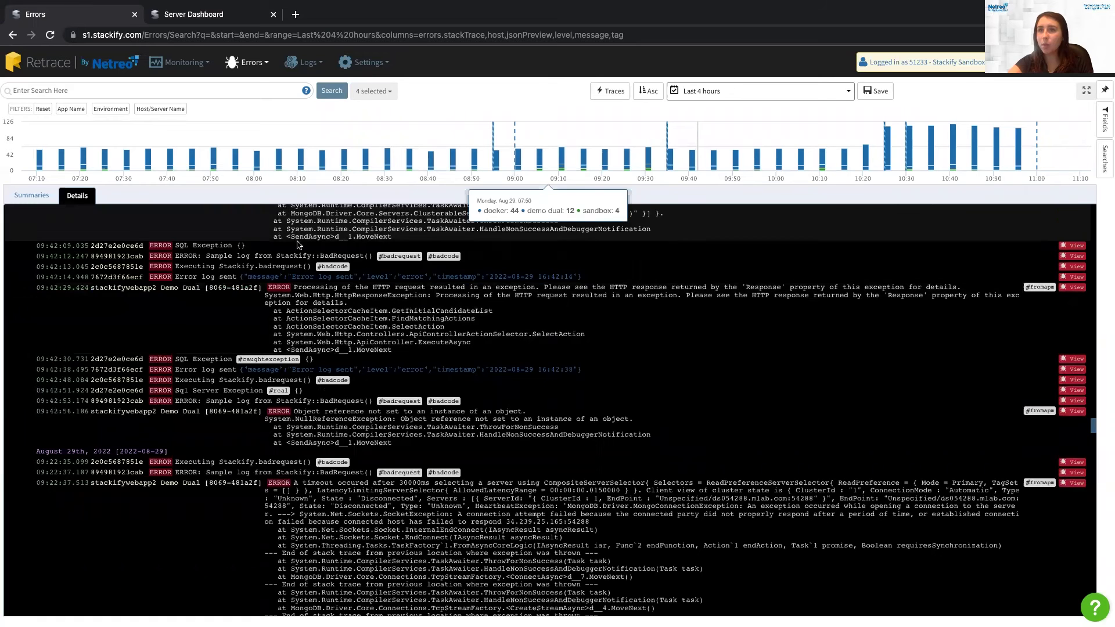
Filter the error entries to log level ERROR and view the details of the 07:11 stackifywebapp2 timeout error
left_click(284, 290)
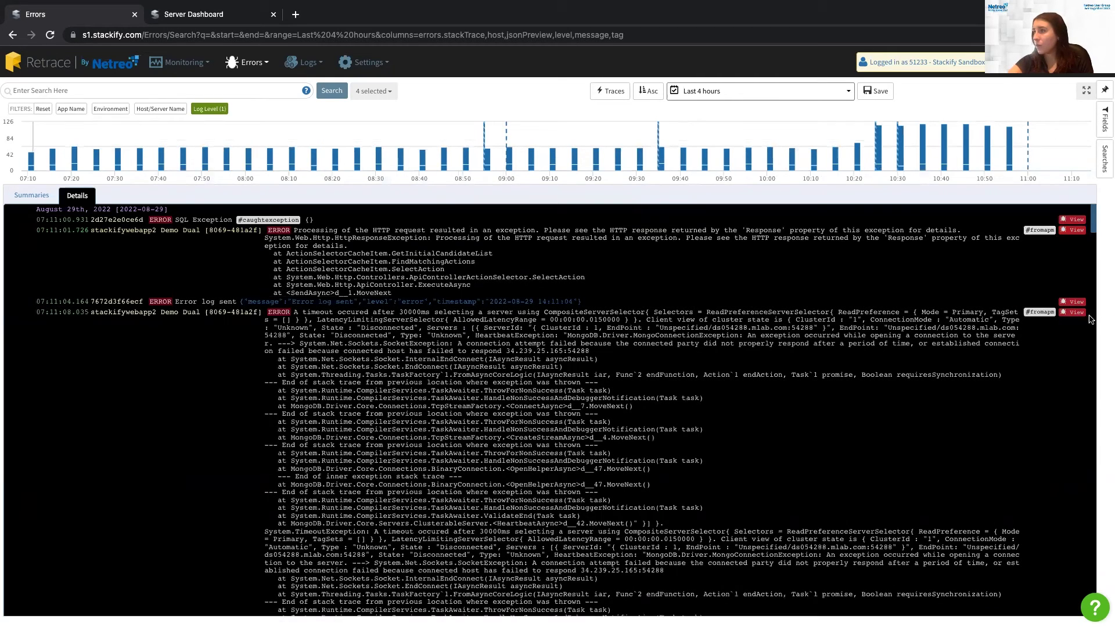
left_click(1074, 312)
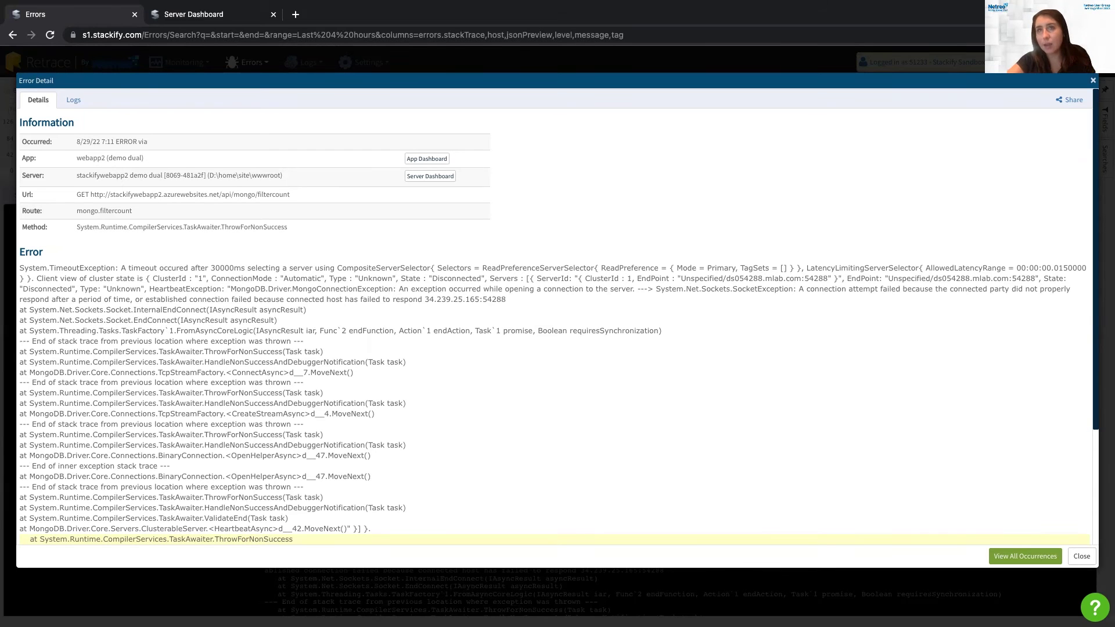
left_click(1092, 81)
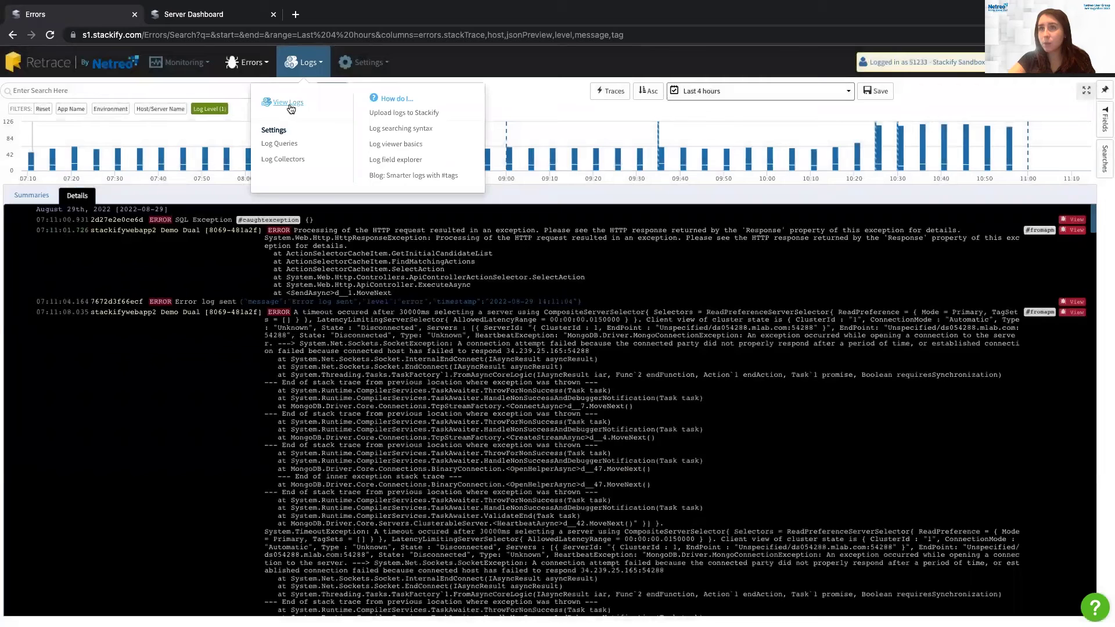
Return from the error entries to the log viewer for the Last 4 hours
left_click(290, 107)
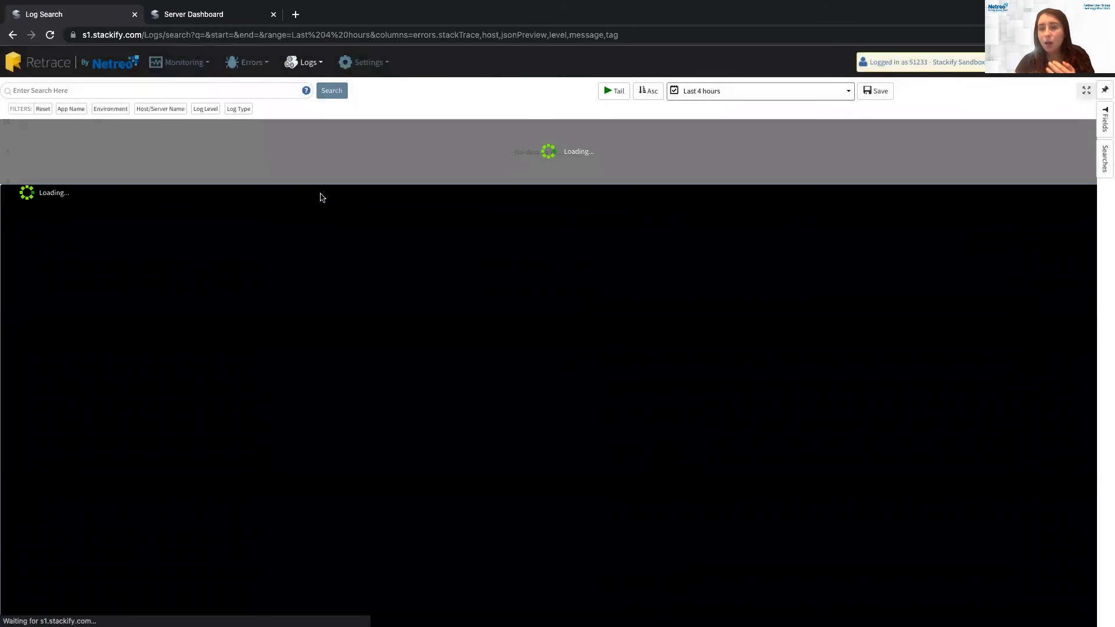